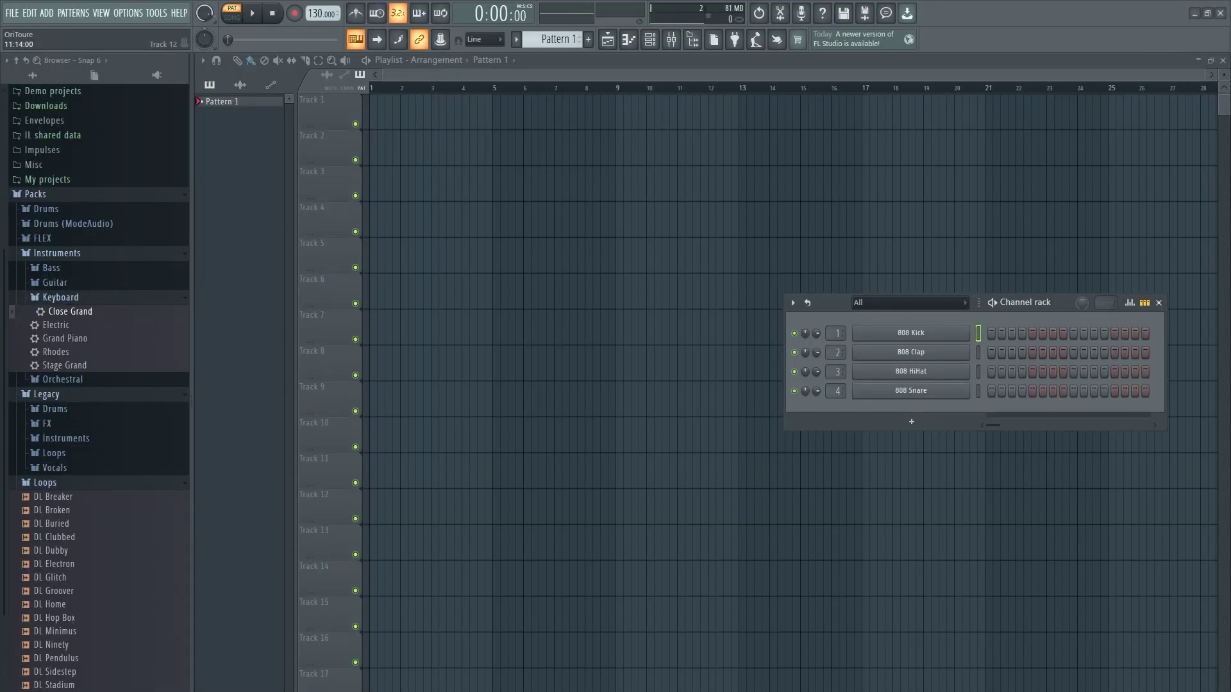
left_click_drag(838, 440, 840, 436)
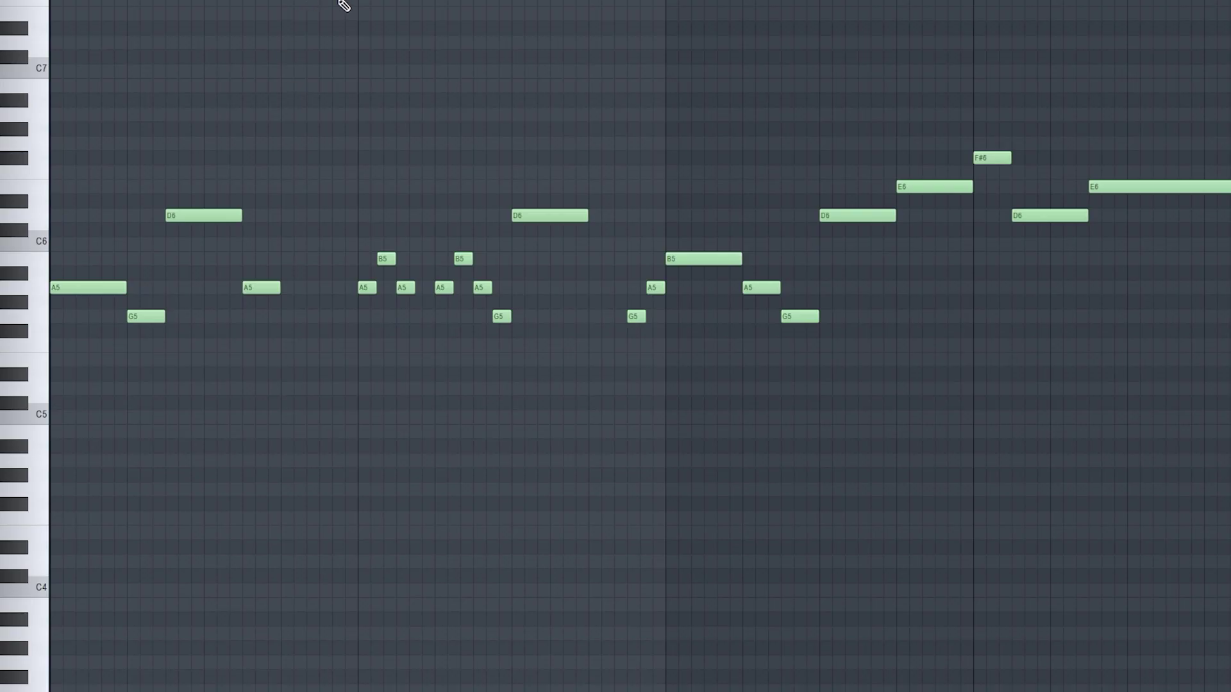
left_click_drag(345, 5, 341, 0)
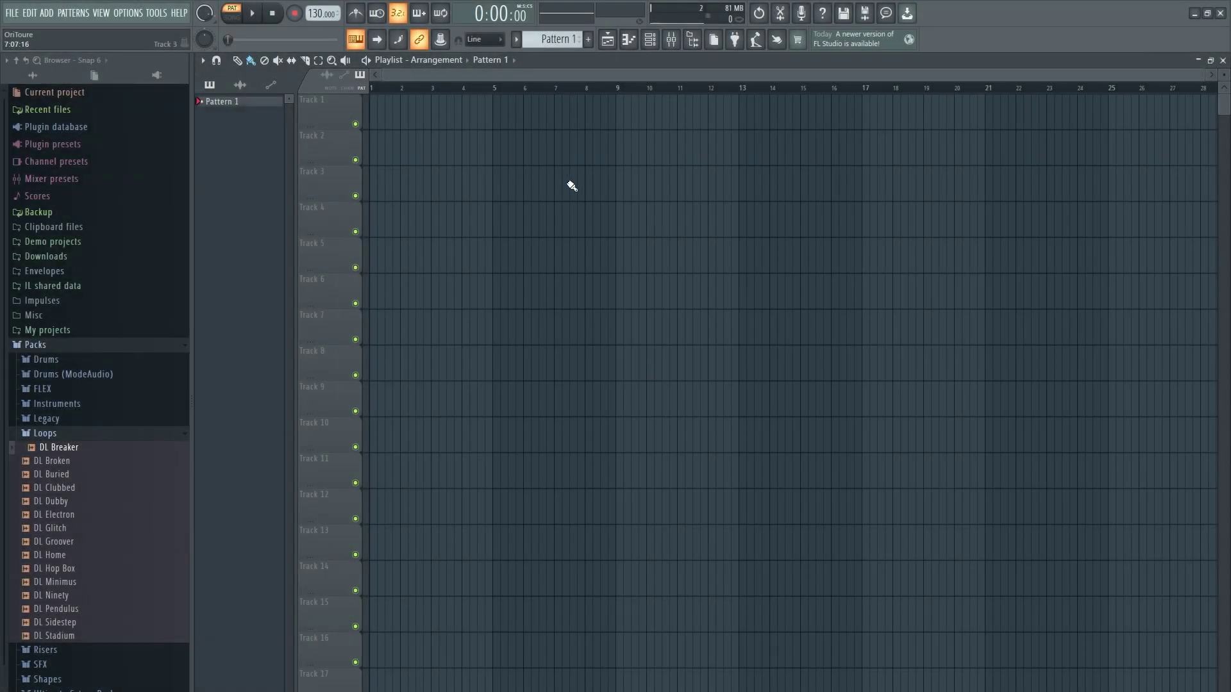
Open the Channel rack and audition the 808 Kick channel with a few notes.
left_click(650, 41)
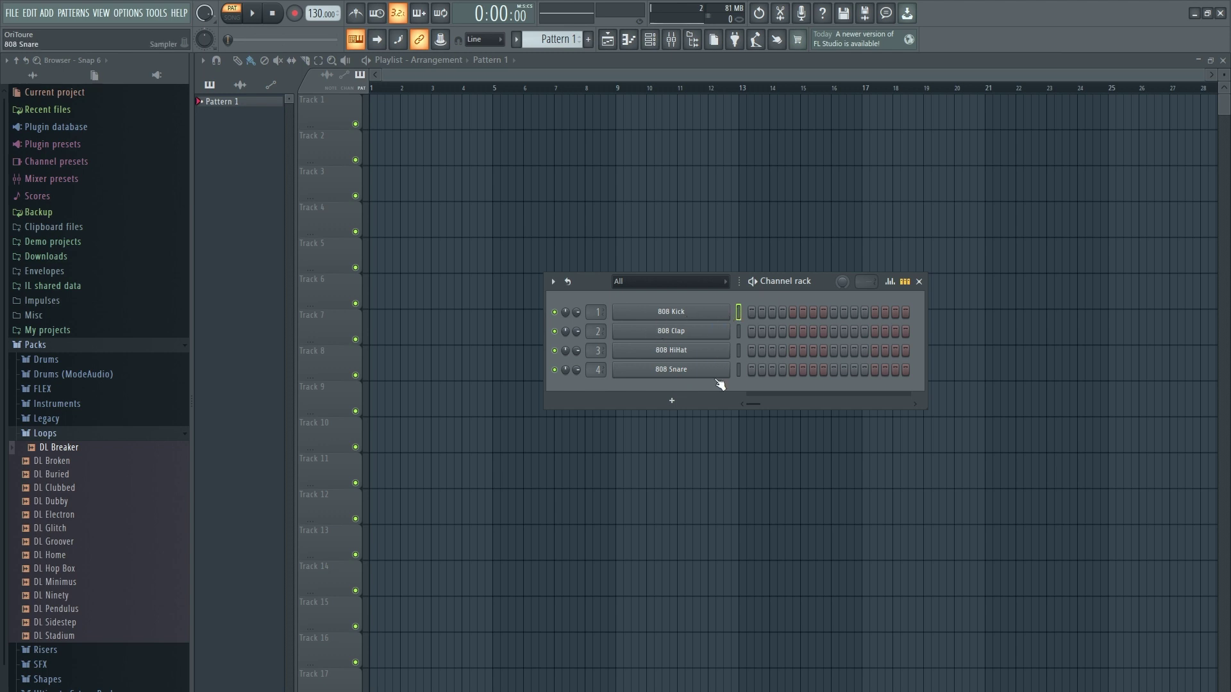
key("c")
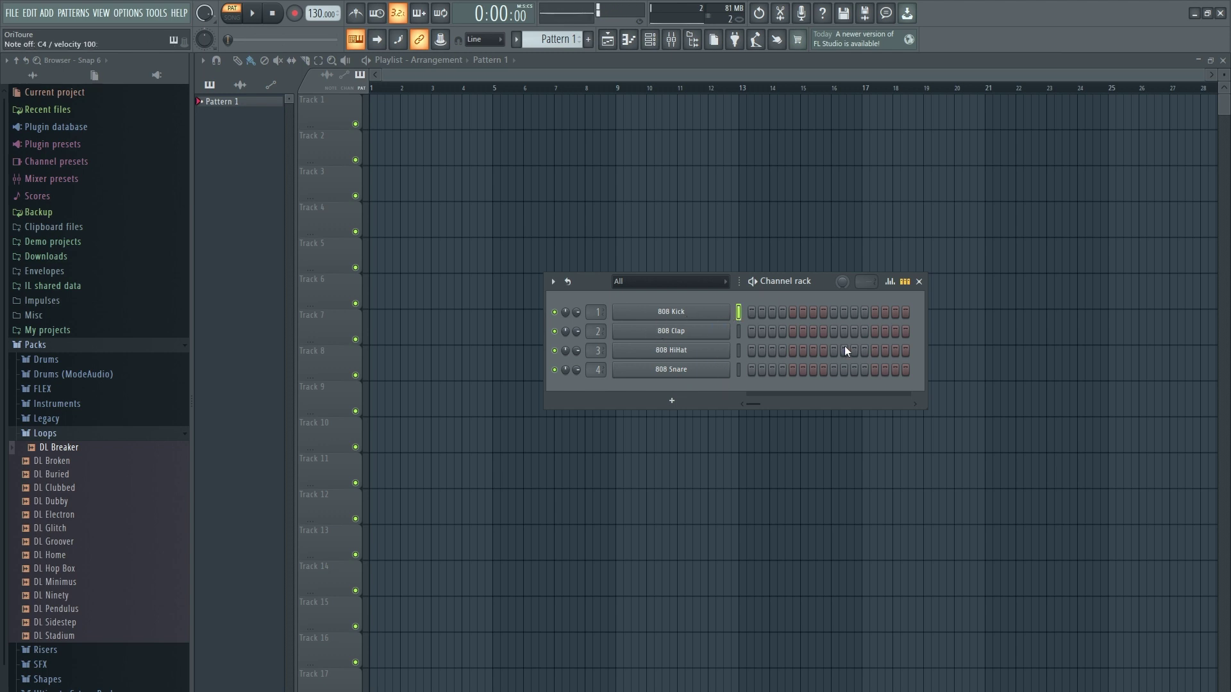
key("c")
key("m")
Add the Close Grand preset from the Keyboard folder of the Instruments pack to the Channel rack.
left_click(119, 438)
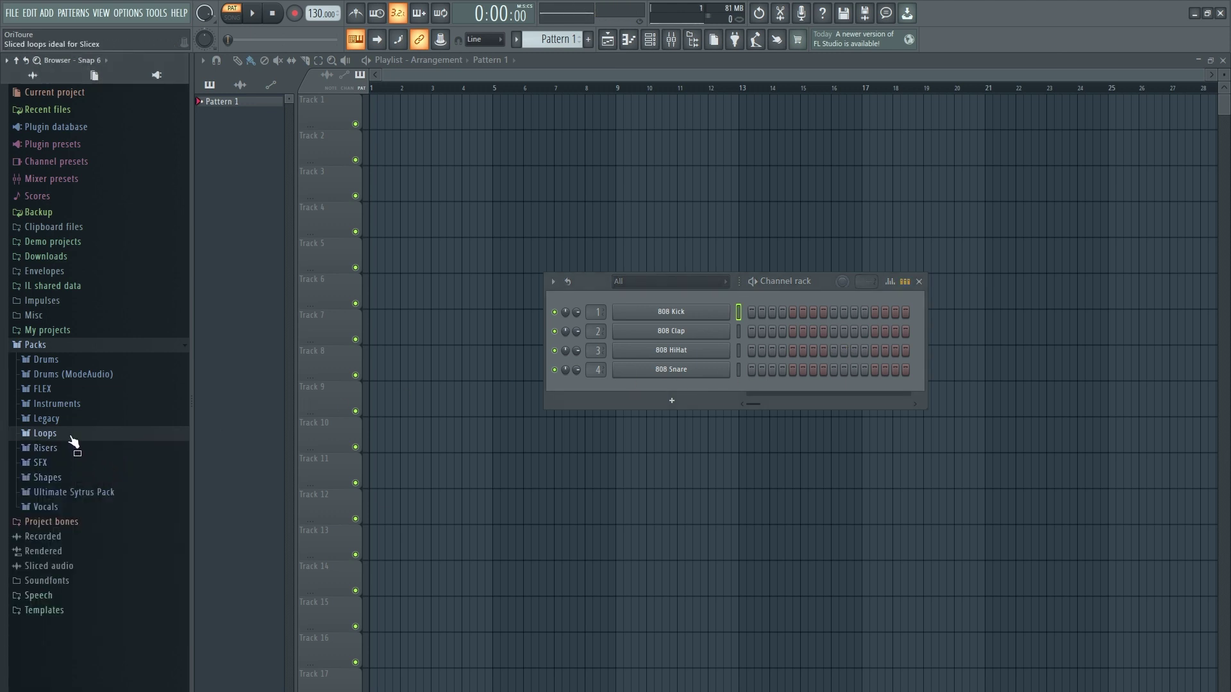
left_click(57, 404)
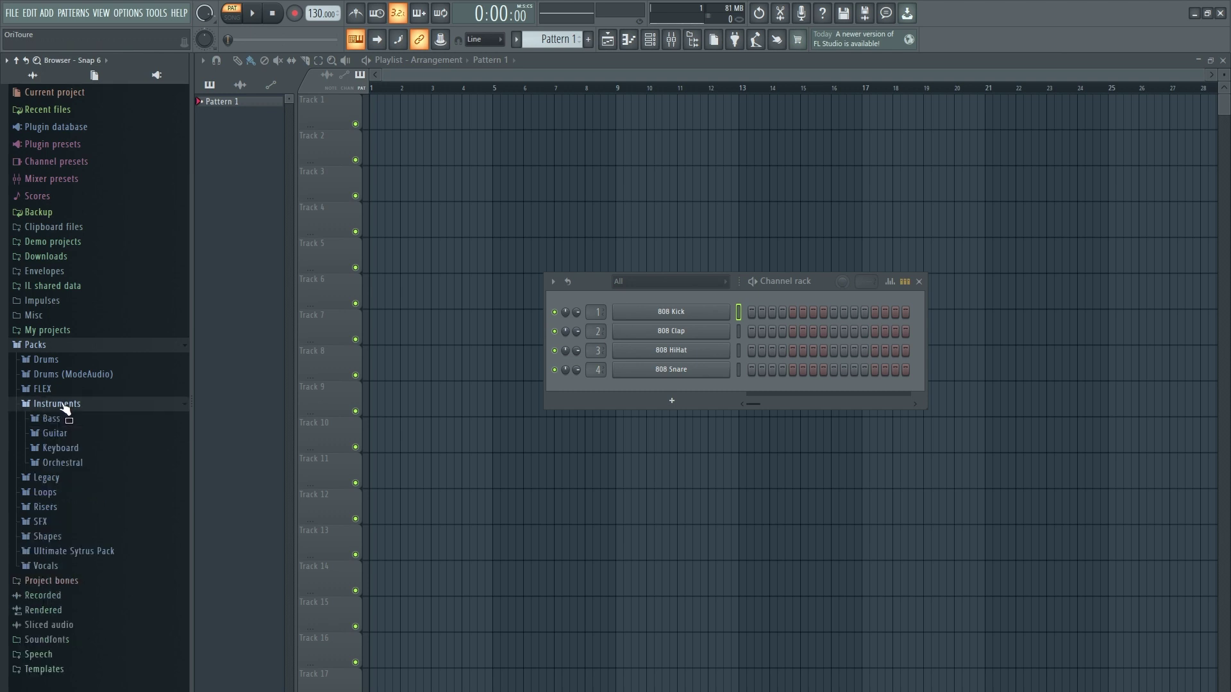
left_click(79, 449)
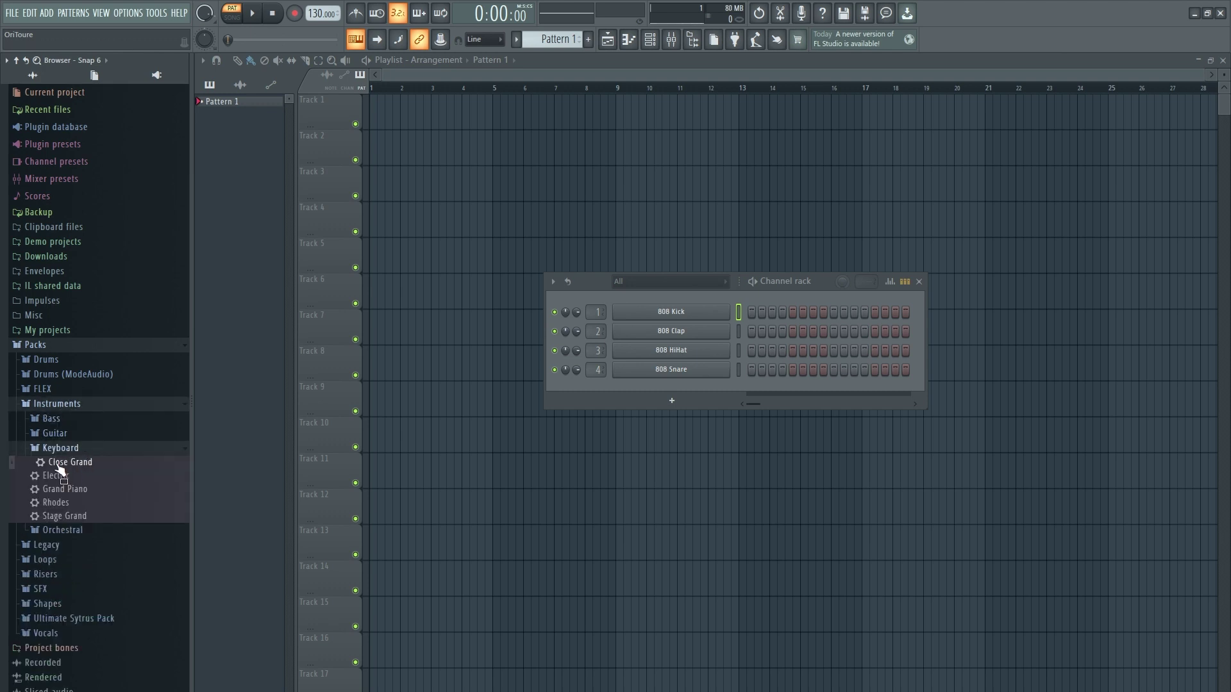
left_click_drag(601, 396, 634, 389)
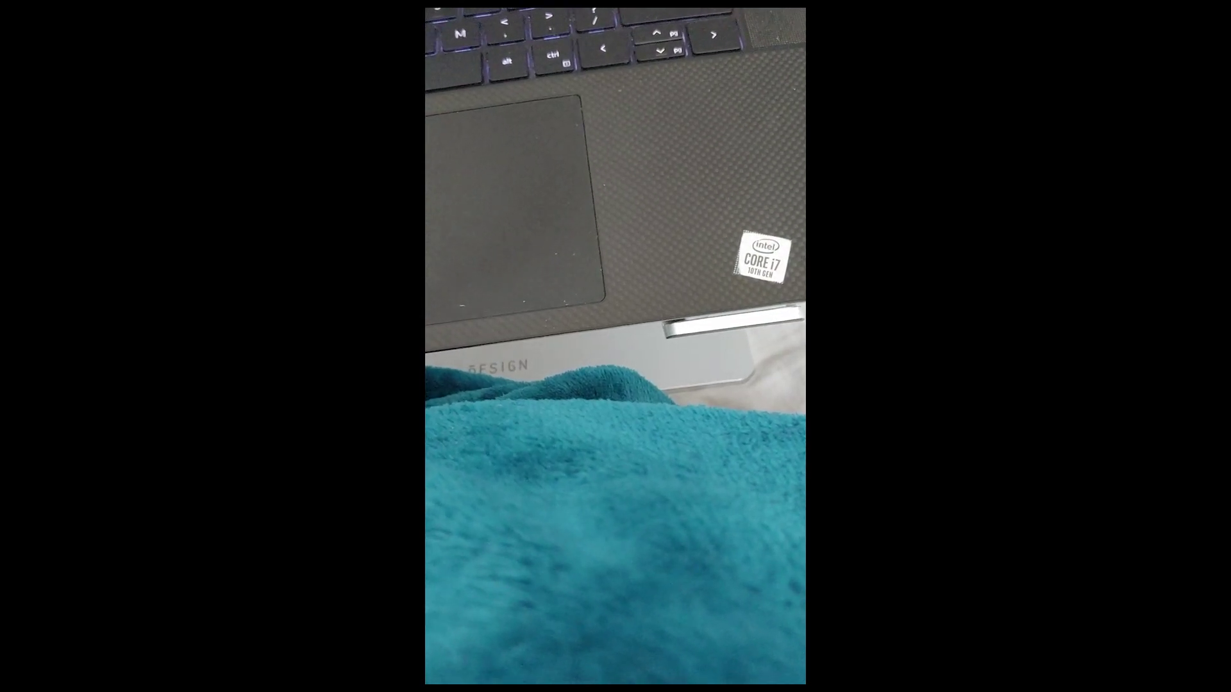
Place the melody notes E5, F5, E5 and D#5 in the Close Grand piano roll, starting at bar 1.
left_click(110, 445)
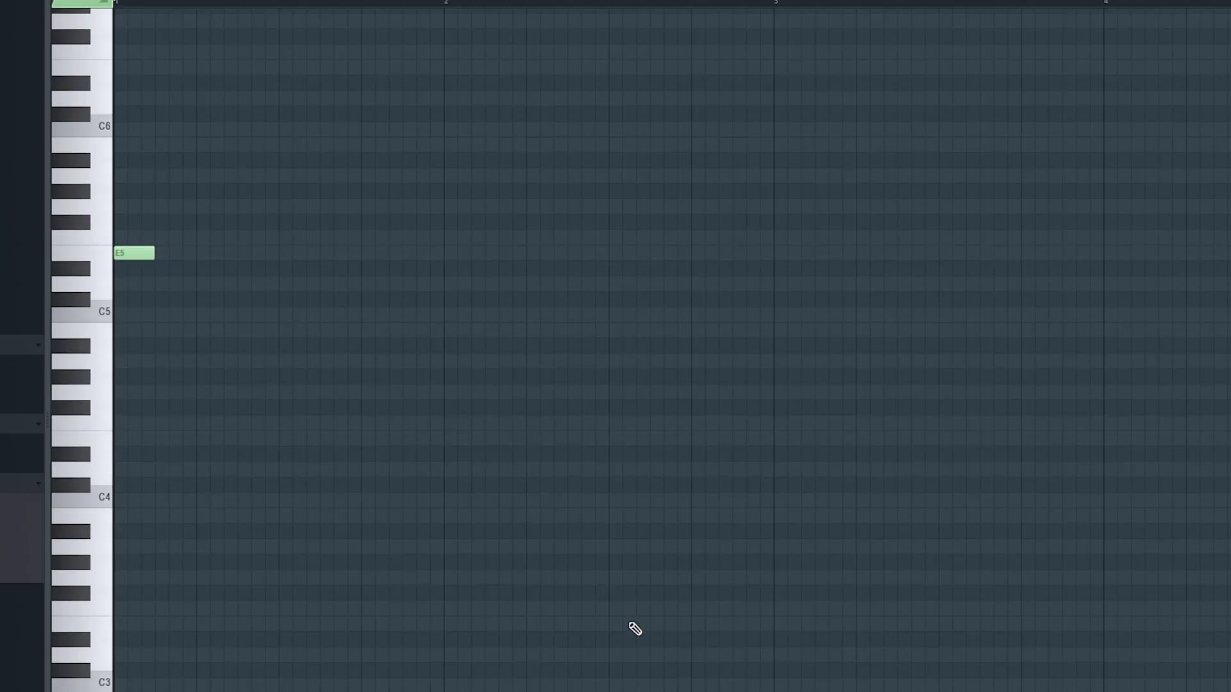
left_click(286, 236)
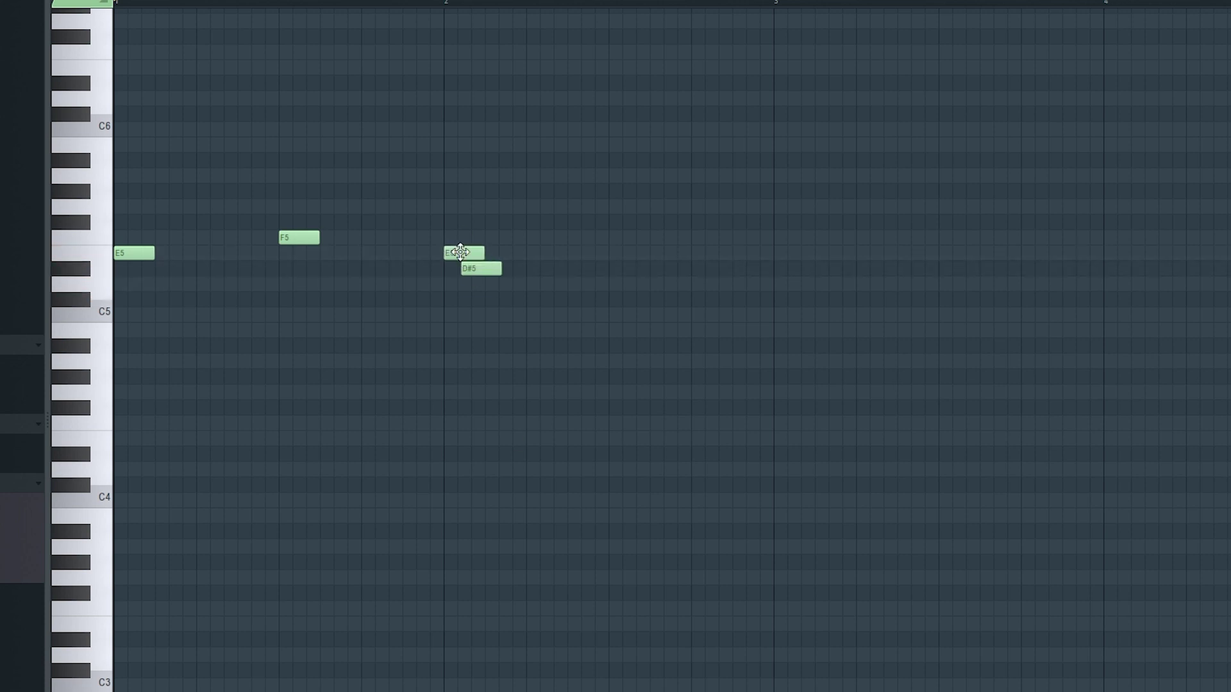
key("space")
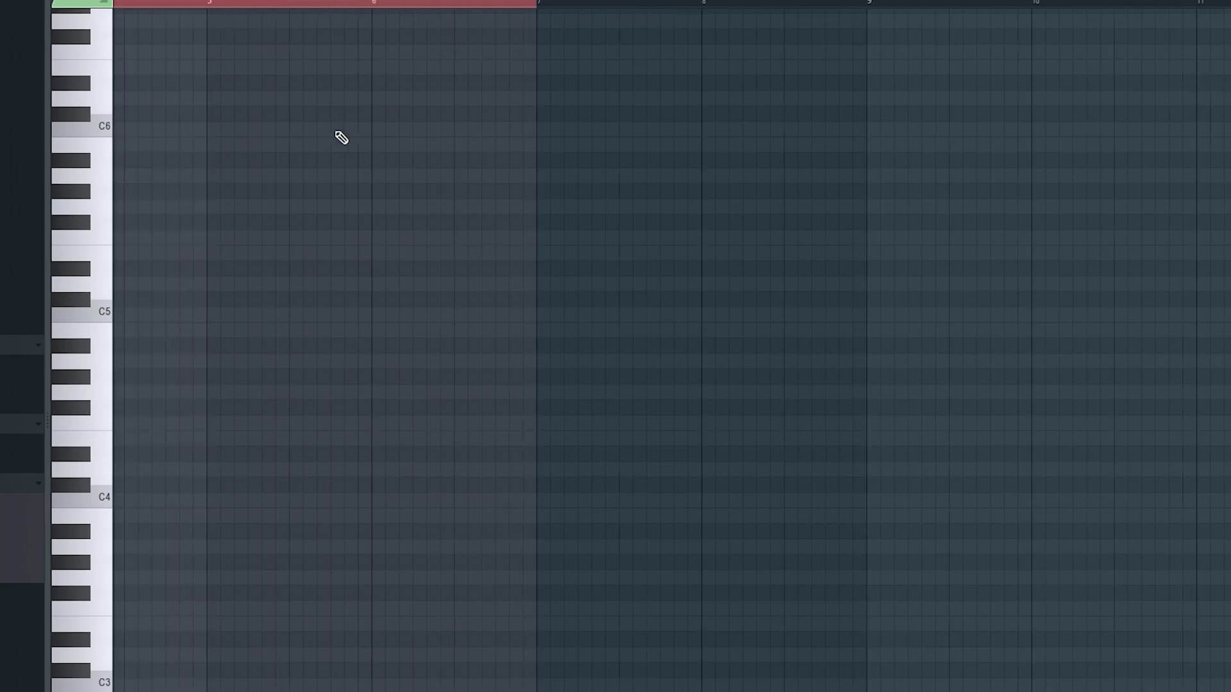
key("space")
Lengthen the E5, F5, E5 and D#5 notes to about 1.25 bars each, end to end, and play the melody.
left_click_drag(153, 253, 277, 255)
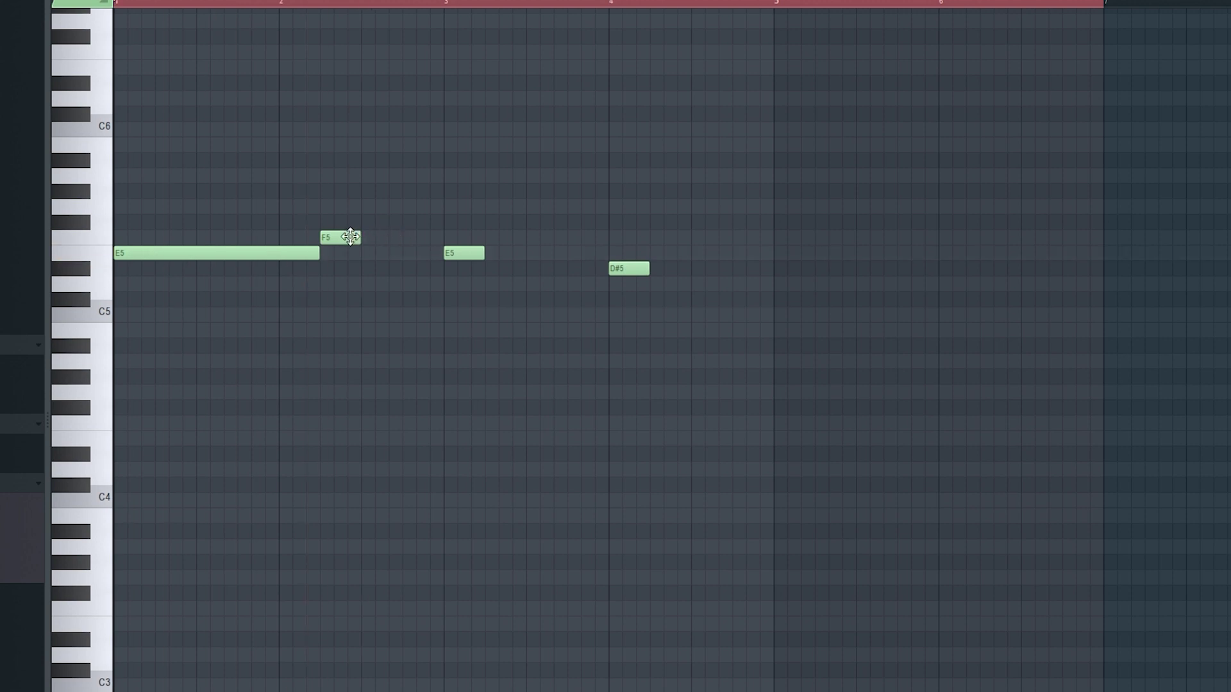
left_click(408, 238)
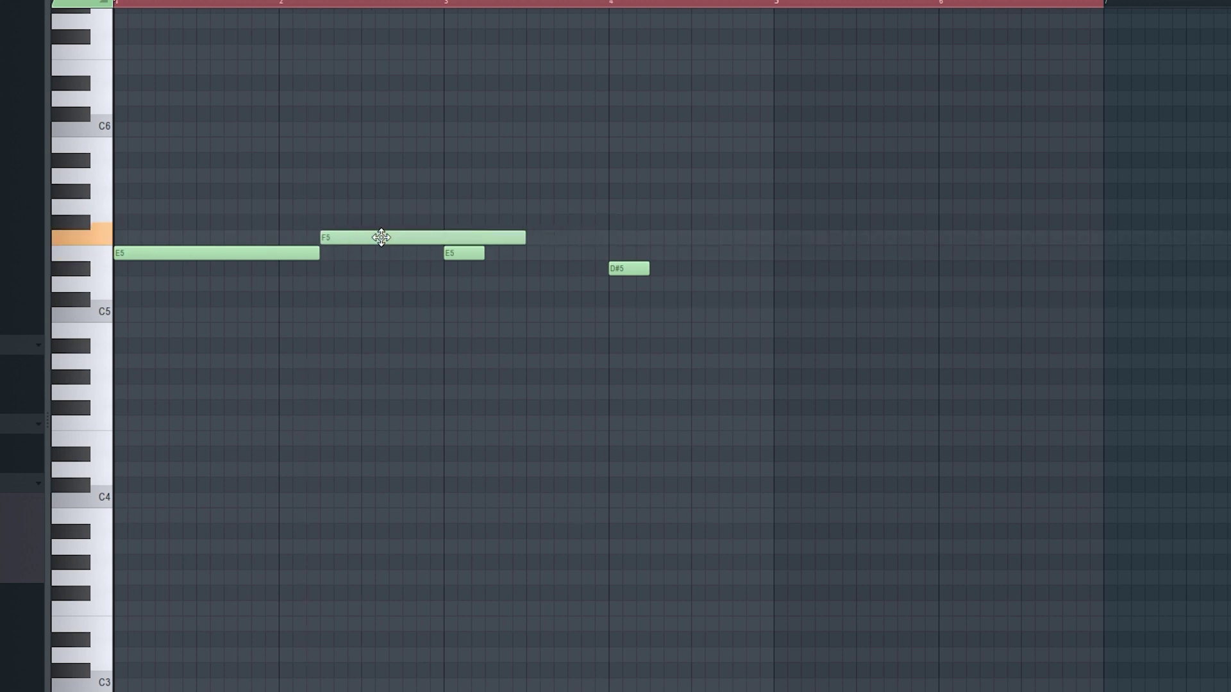
left_click(936, 238)
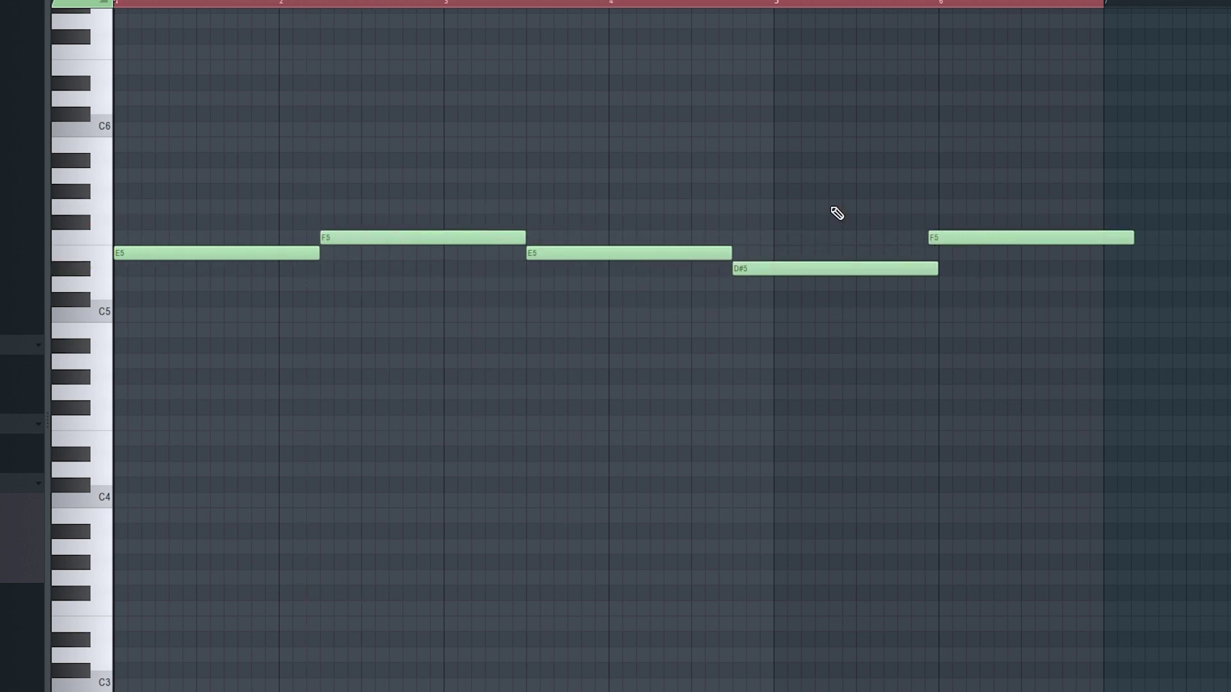
right_click(975, 236)
key("space")
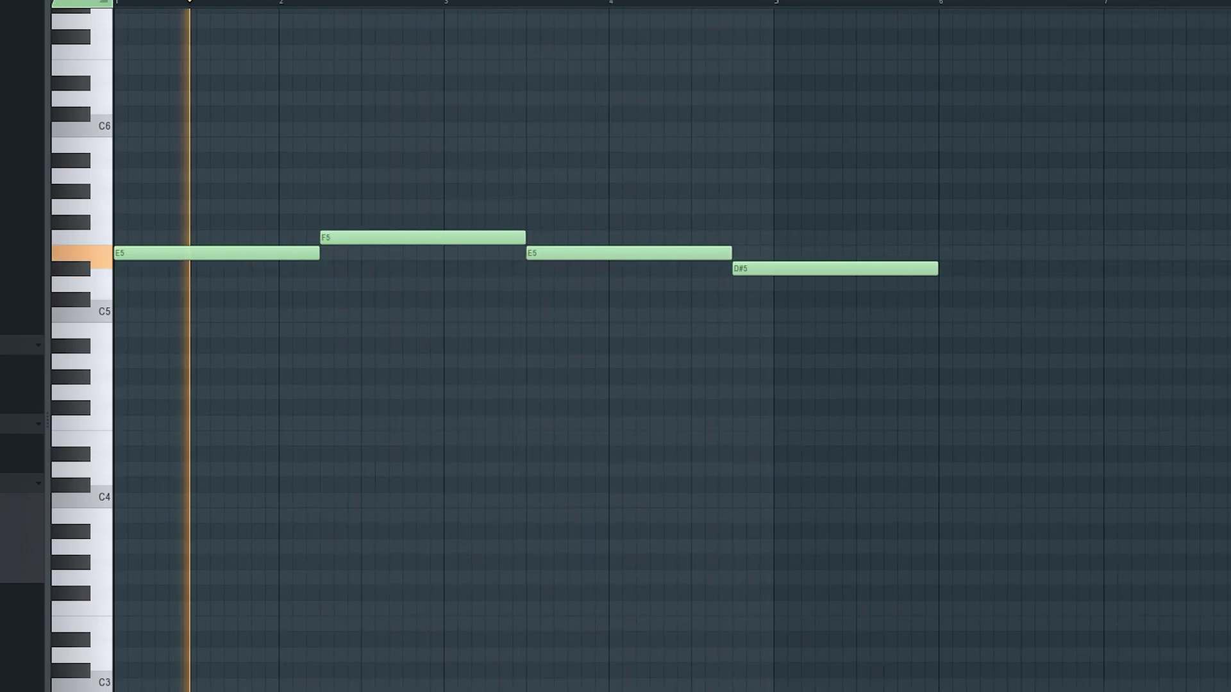
key("space")
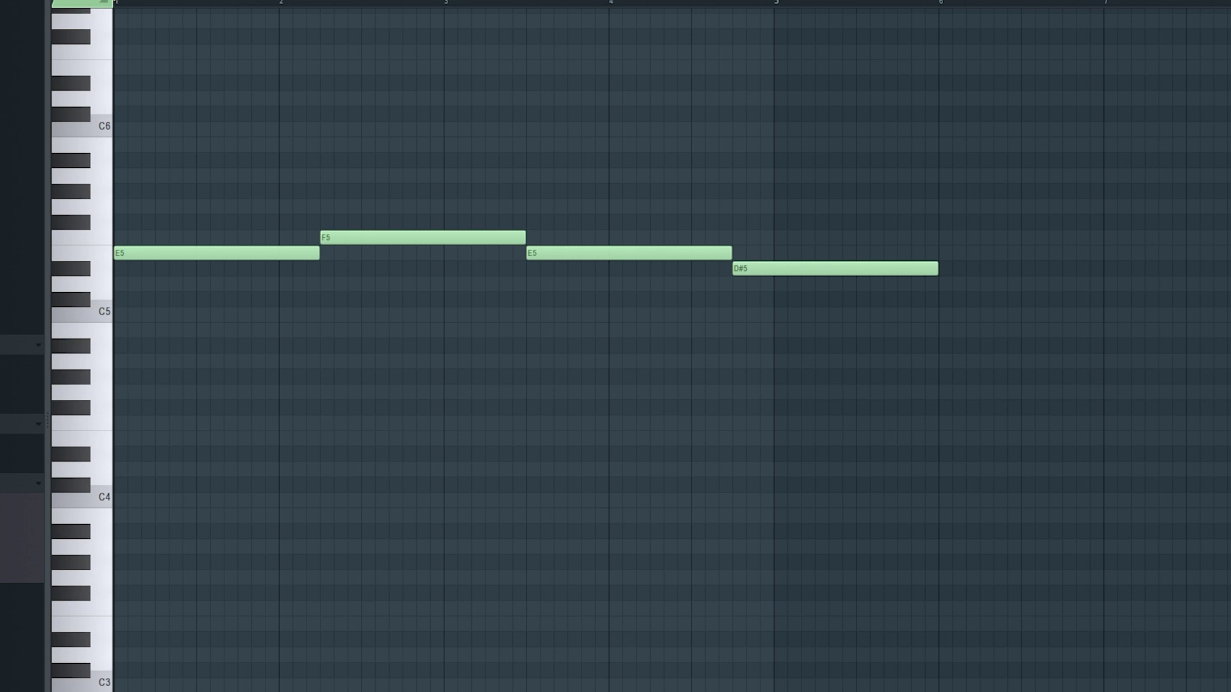
Add two equal F3 bass notes beneath the first E5 and two F#3 notes beneath the F5.
left_click_drag(149, 597, 115, 629)
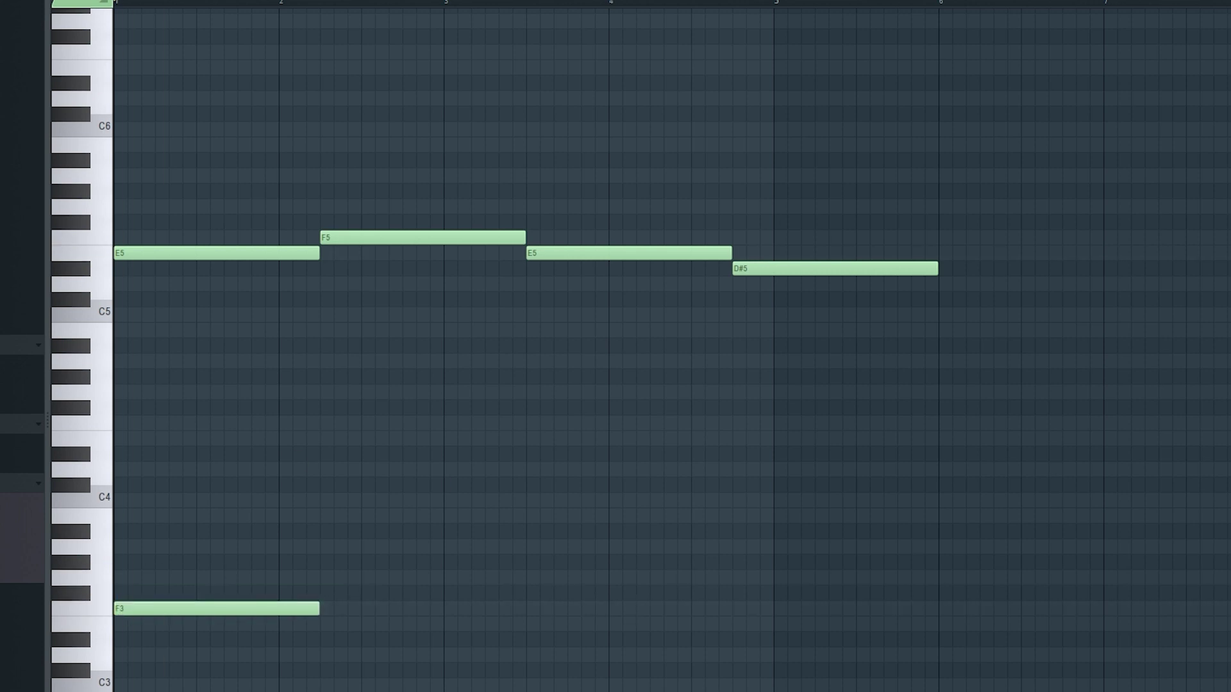
left_click(416, 593)
left_click_drag(212, 593, 121, 625)
left_click(238, 606)
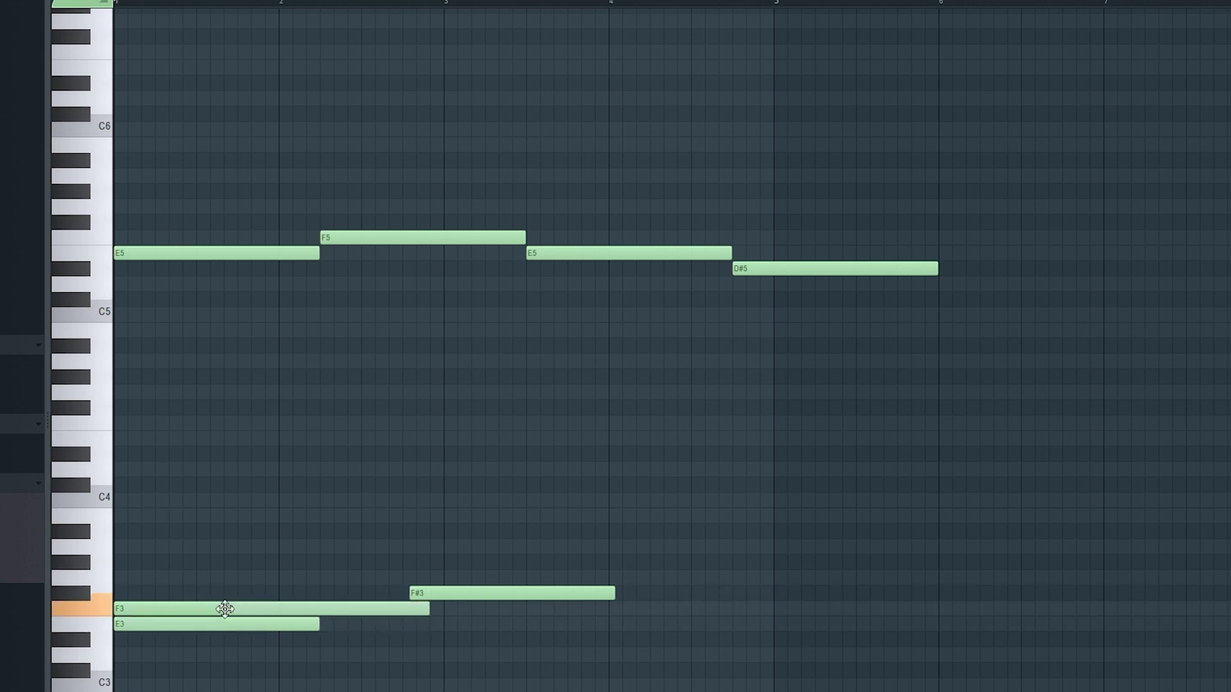
right_click(237, 624)
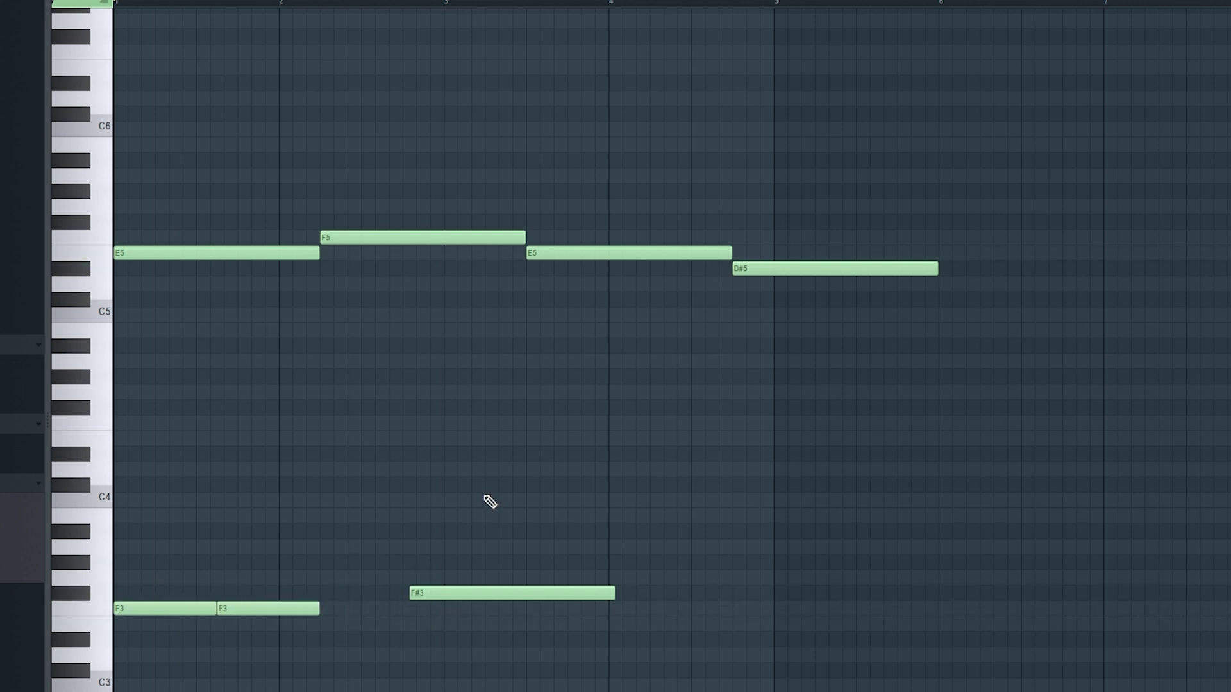
key("space")
key("space")
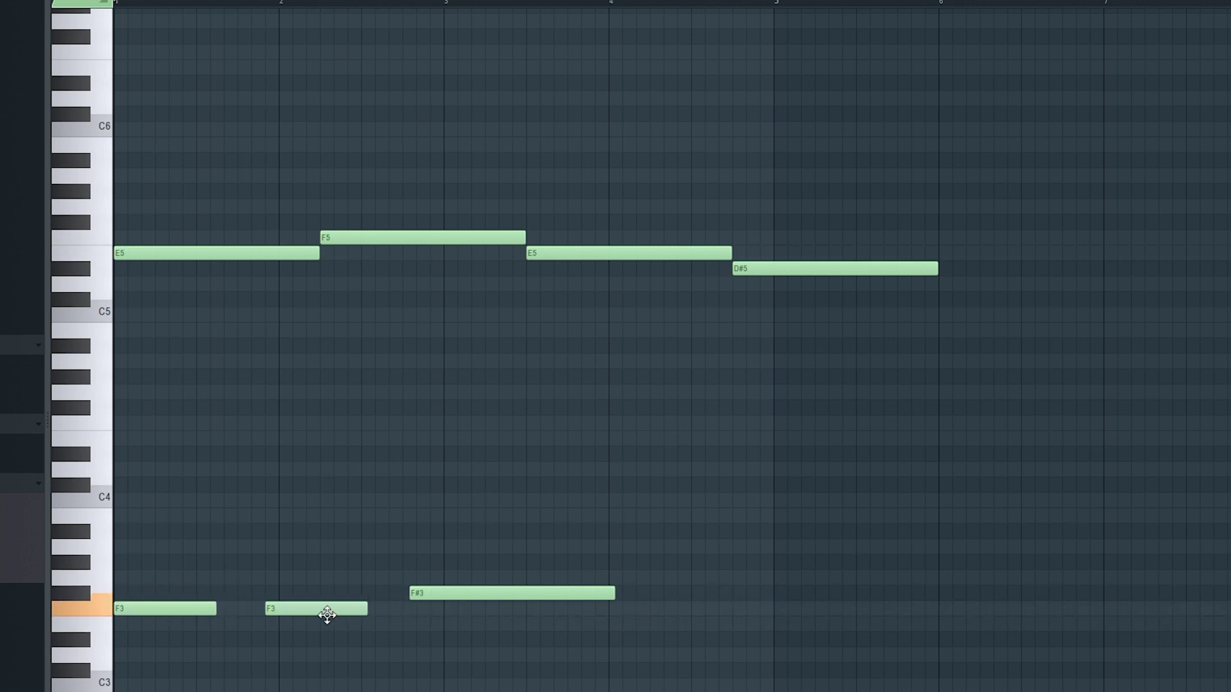
left_click_drag(270, 609, 256, 609)
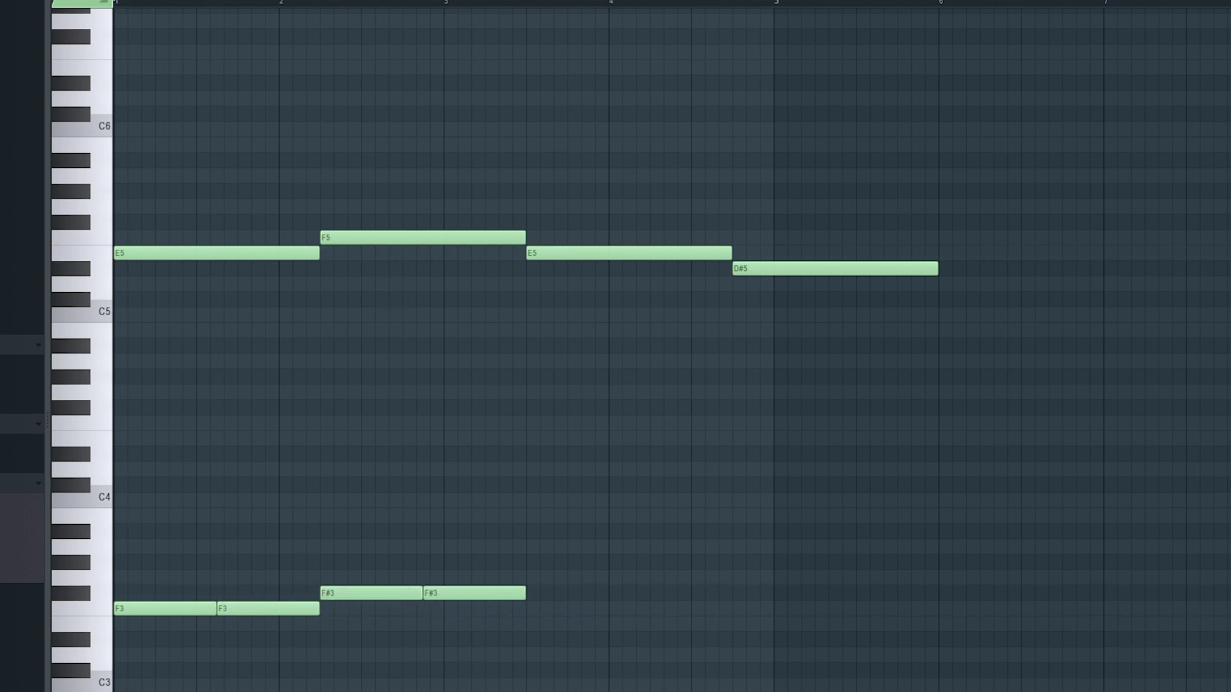
Add two F3 bass notes beneath the second E5 and two E3 notes beneath the D#5, and play the result.
left_click_drag(558, 615, 544, 615)
left_click_drag(544, 615, 630, 619)
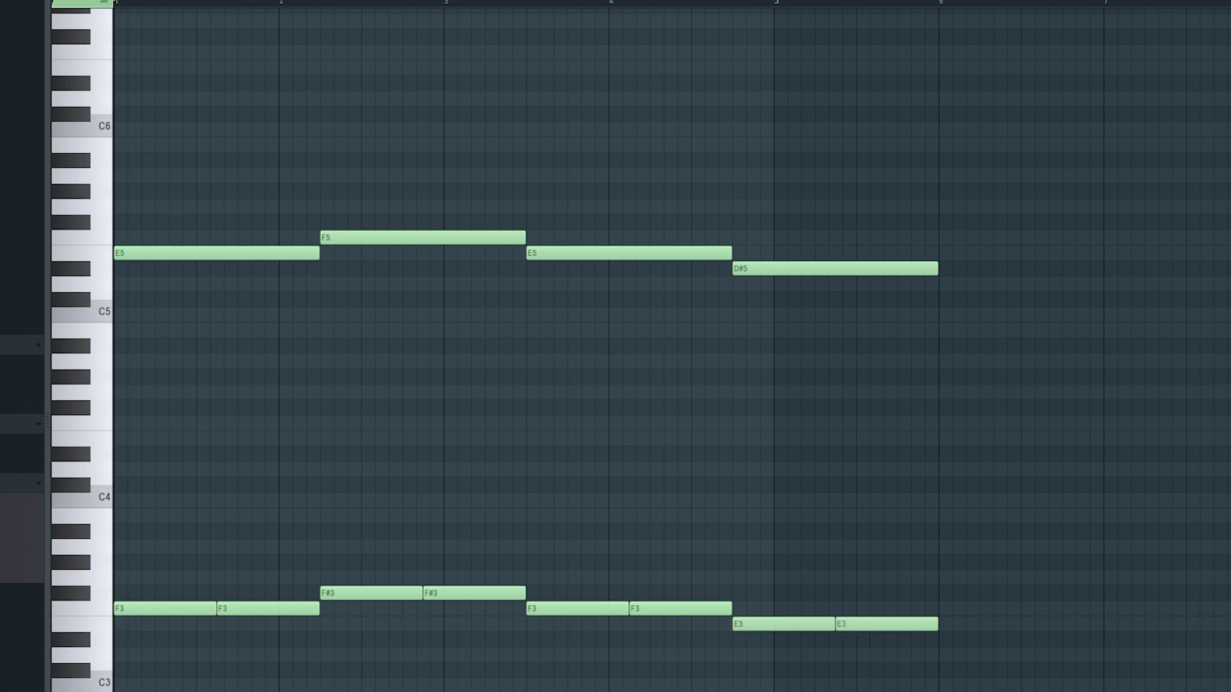
key("space")
key("space")
Play the filled-in chord pattern and the song arrangement, and review the high notes of the Melody Test pattern.
key("space")
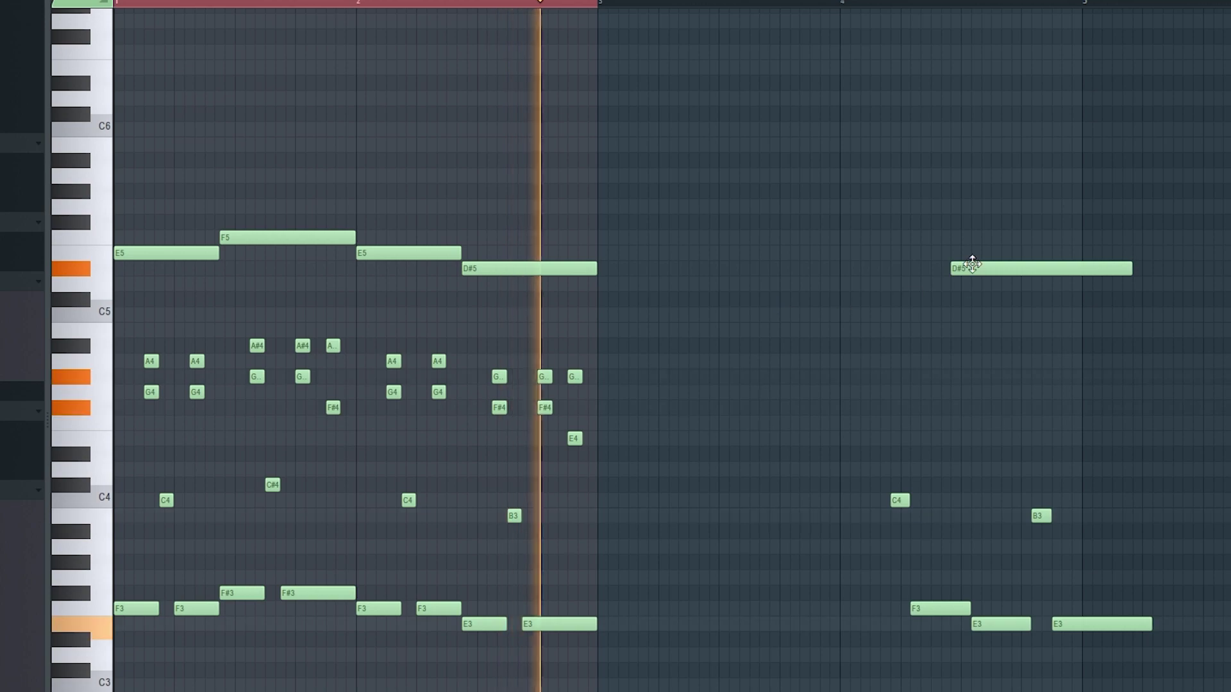
key("space")
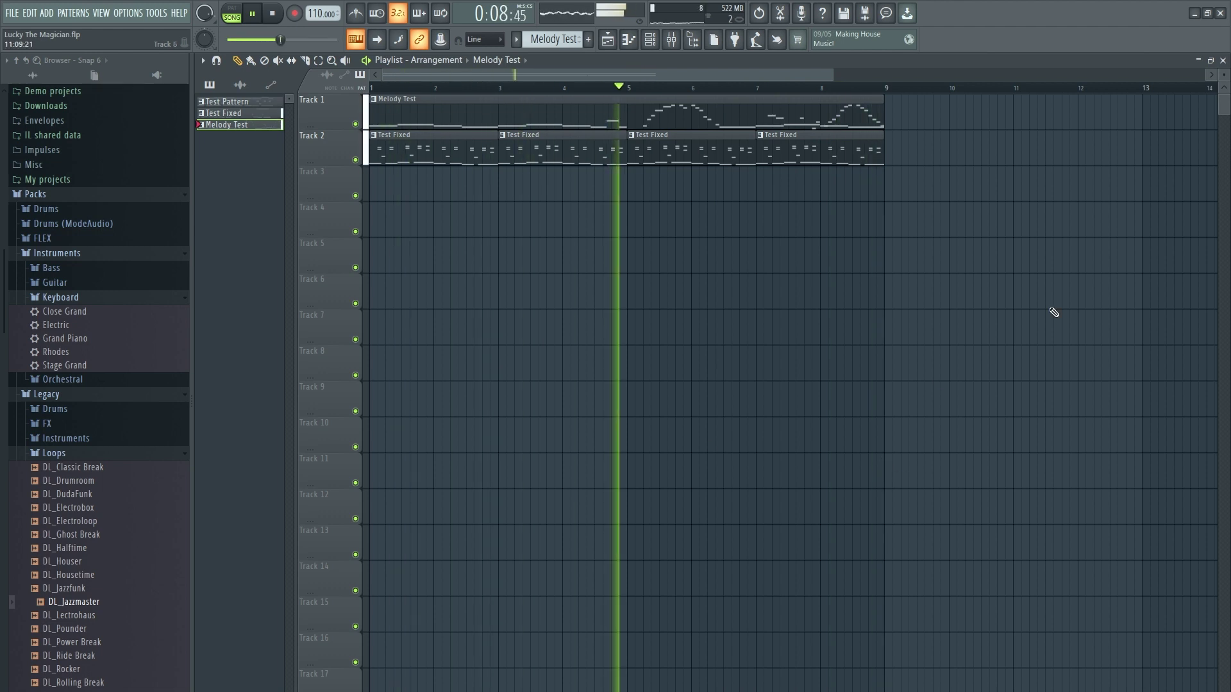
key("space")
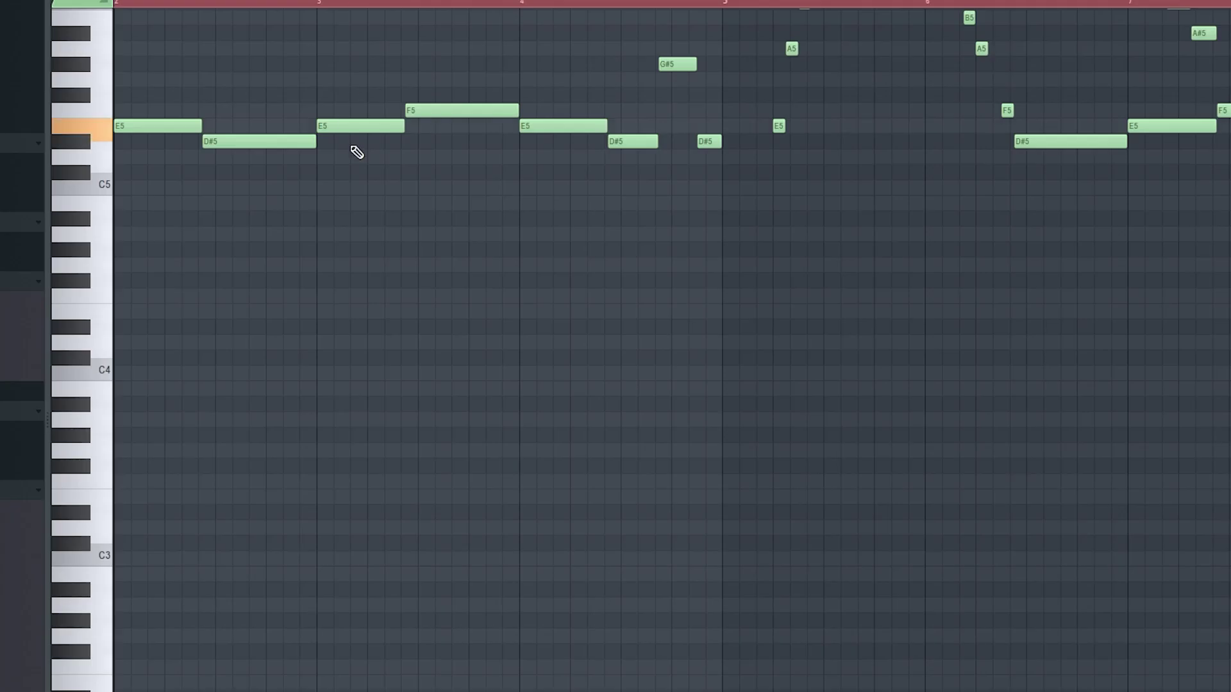
scroll(357, 152, "up", 5)
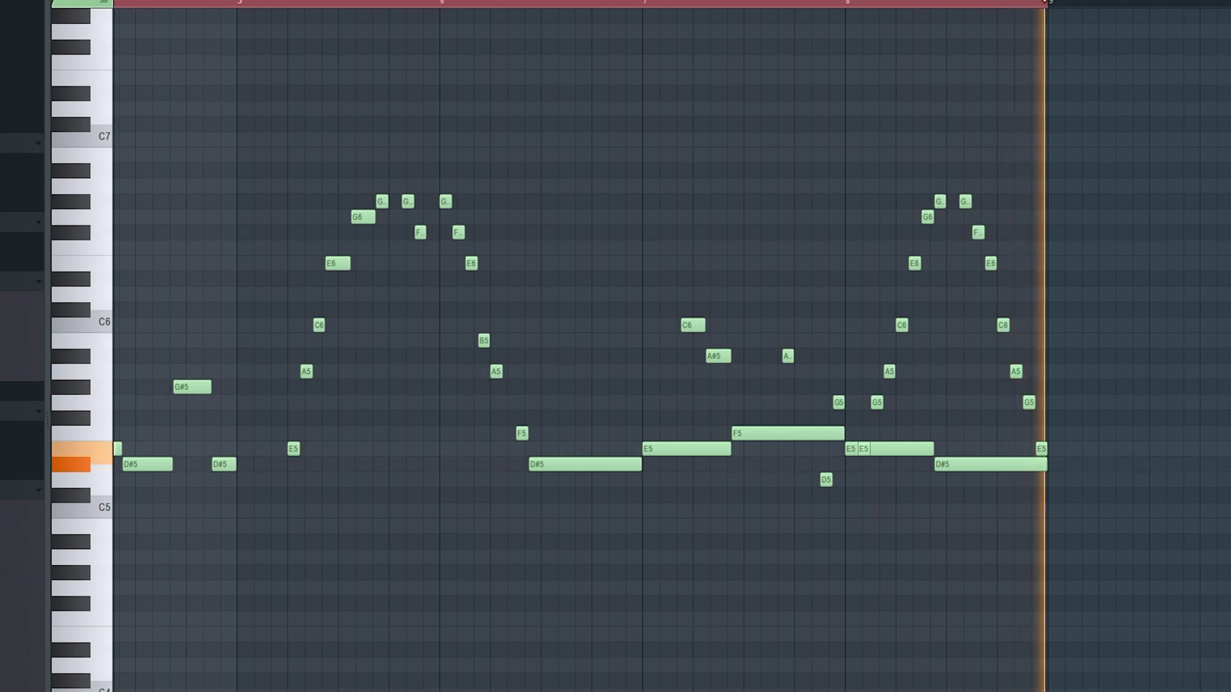
Create a Mid Section pattern and place its clip on Track 2 of the playlist, starting at bar 9.
key("F6")
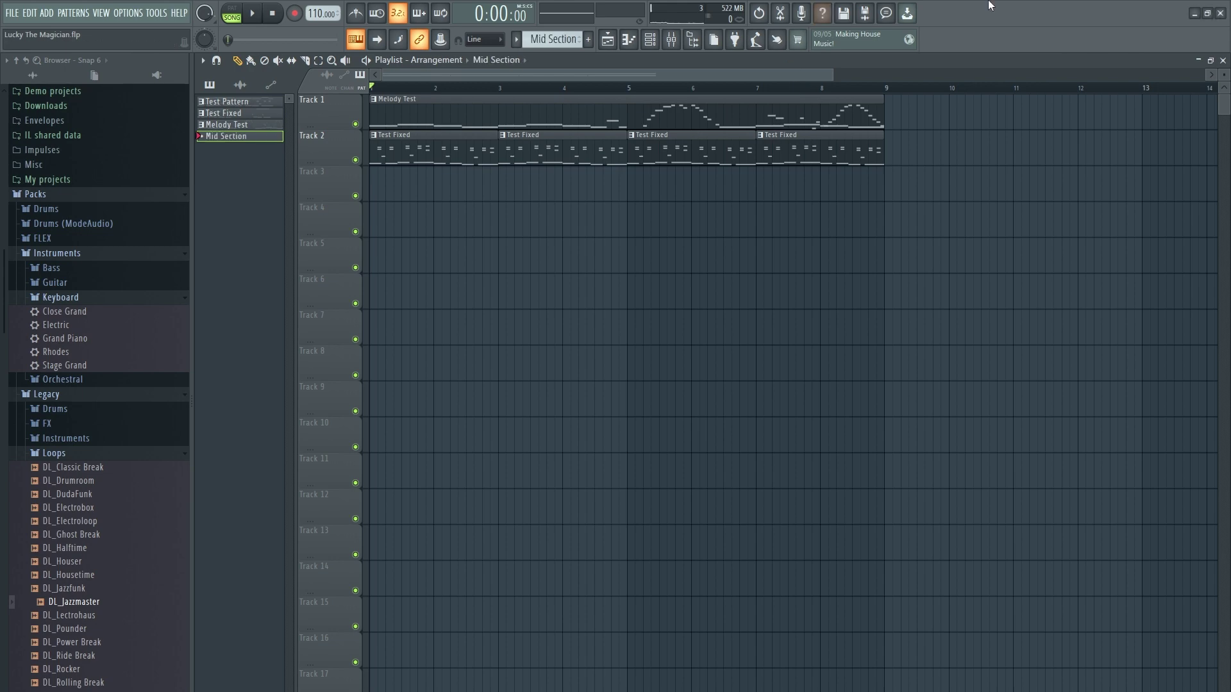
left_click(769, 185)
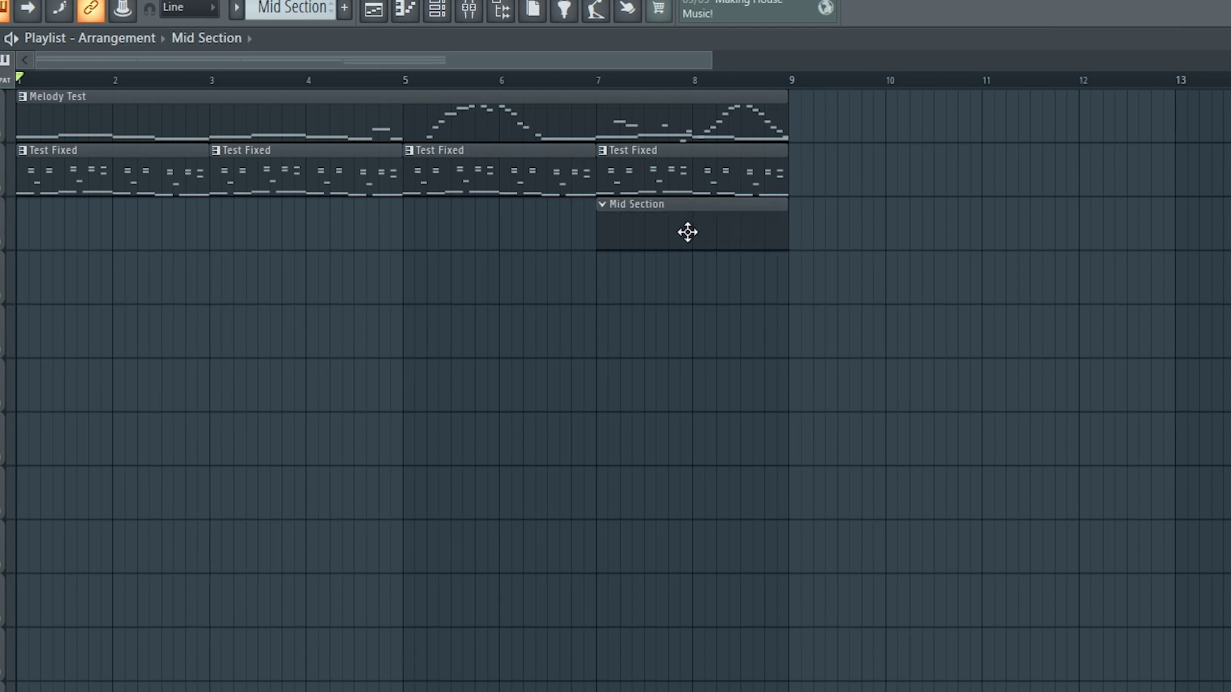
left_click_drag(687, 232, 863, 173)
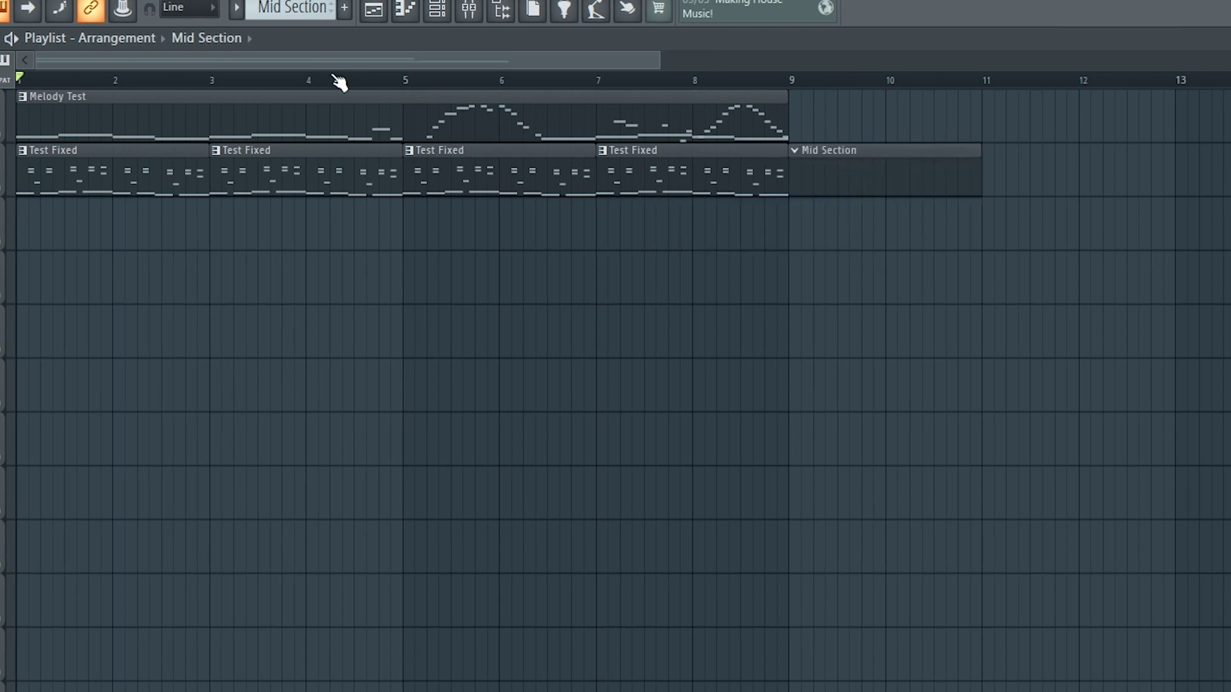
Open the Test Fixed pattern in the piano roll and review its chord and bass notes during playback.
double_click(646, 166)
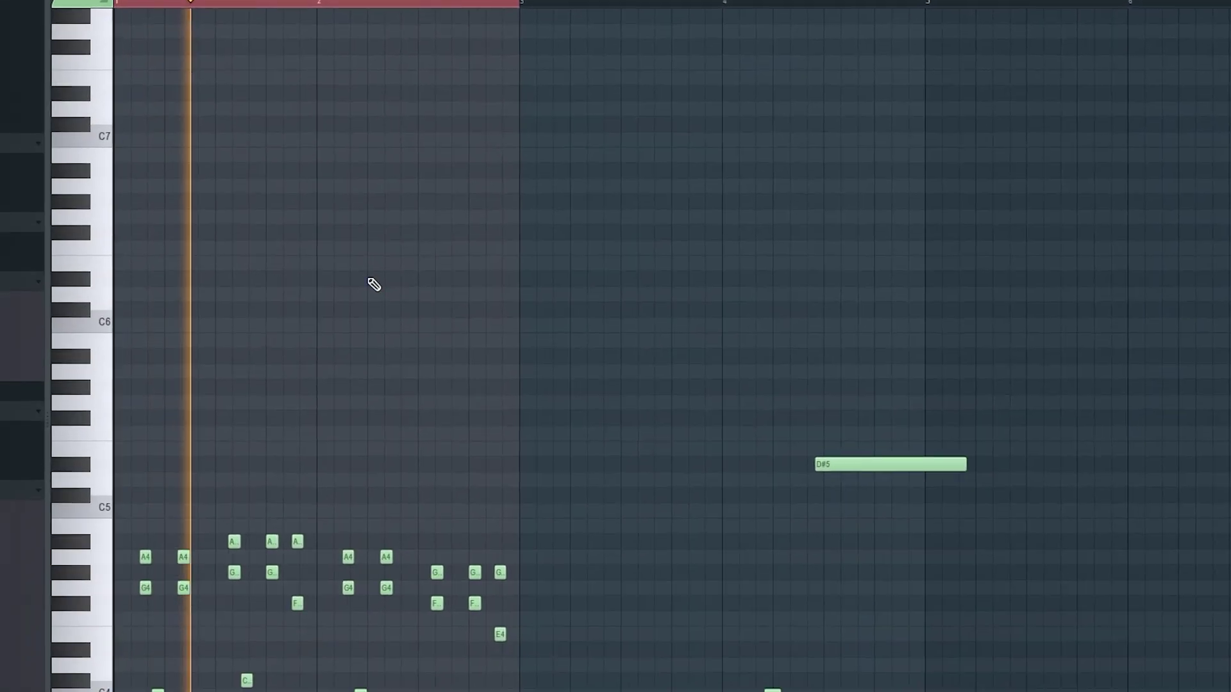
scroll(370, 286, "down", 5)
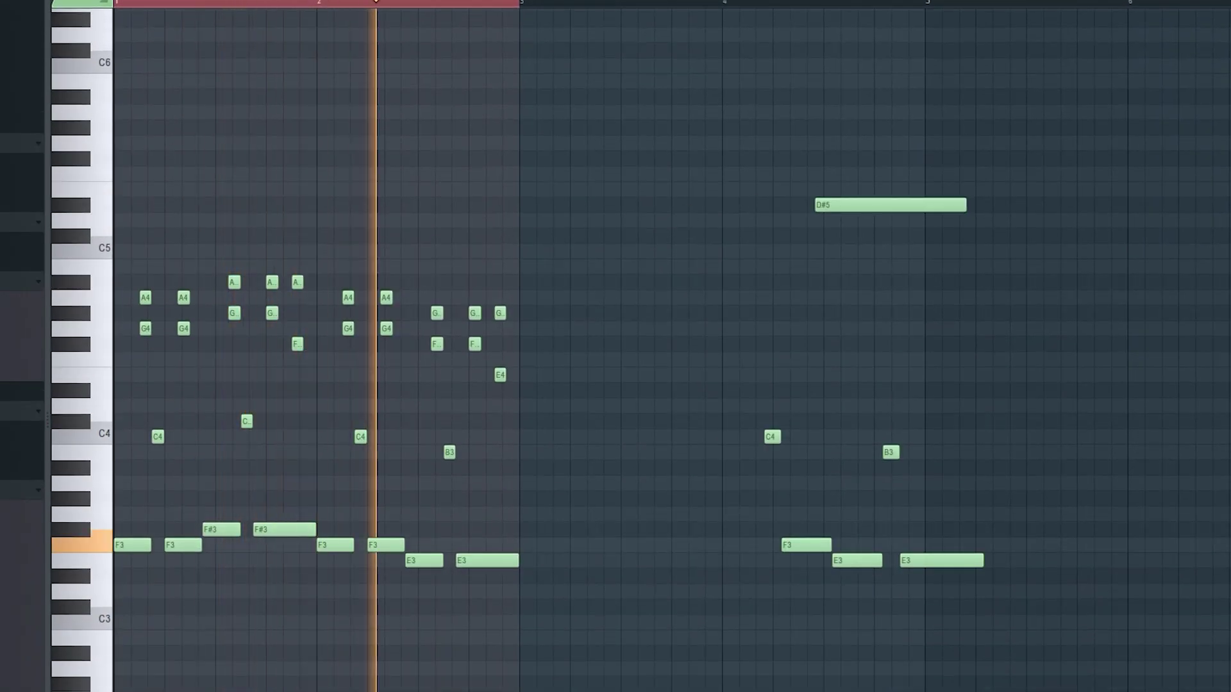
key("F7")
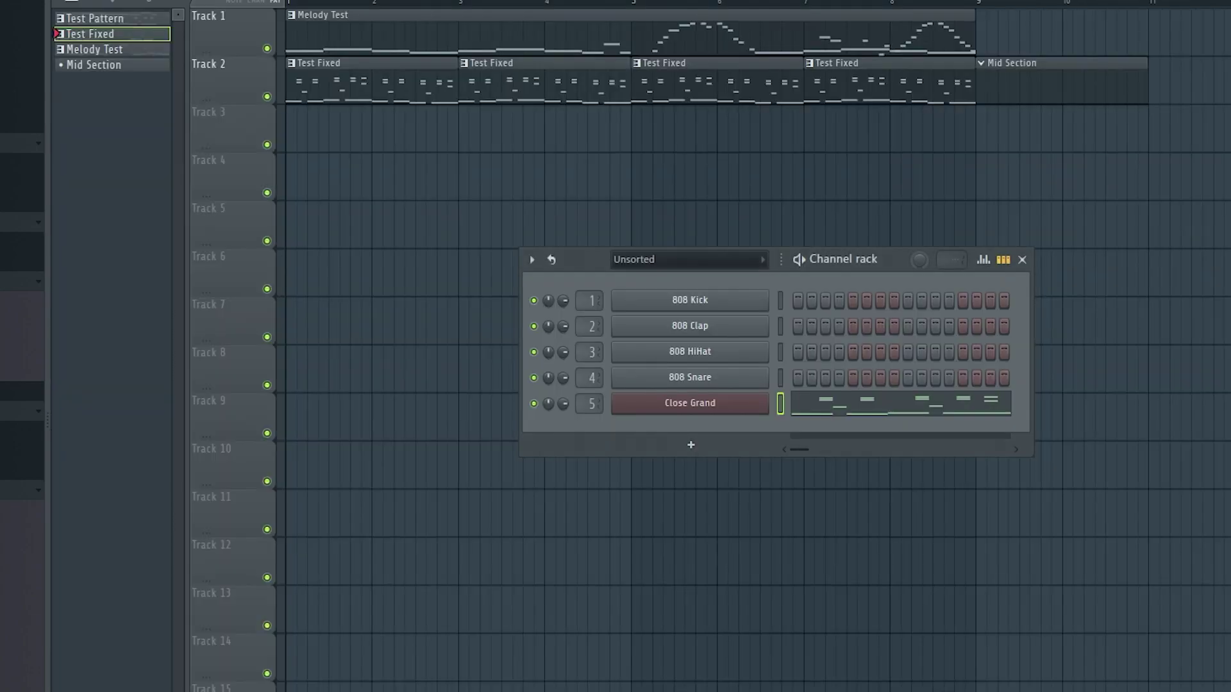
Play the middle section's C5 and C#5 accompaniment and its melody in the piano roll.
key("F7")
key("space")
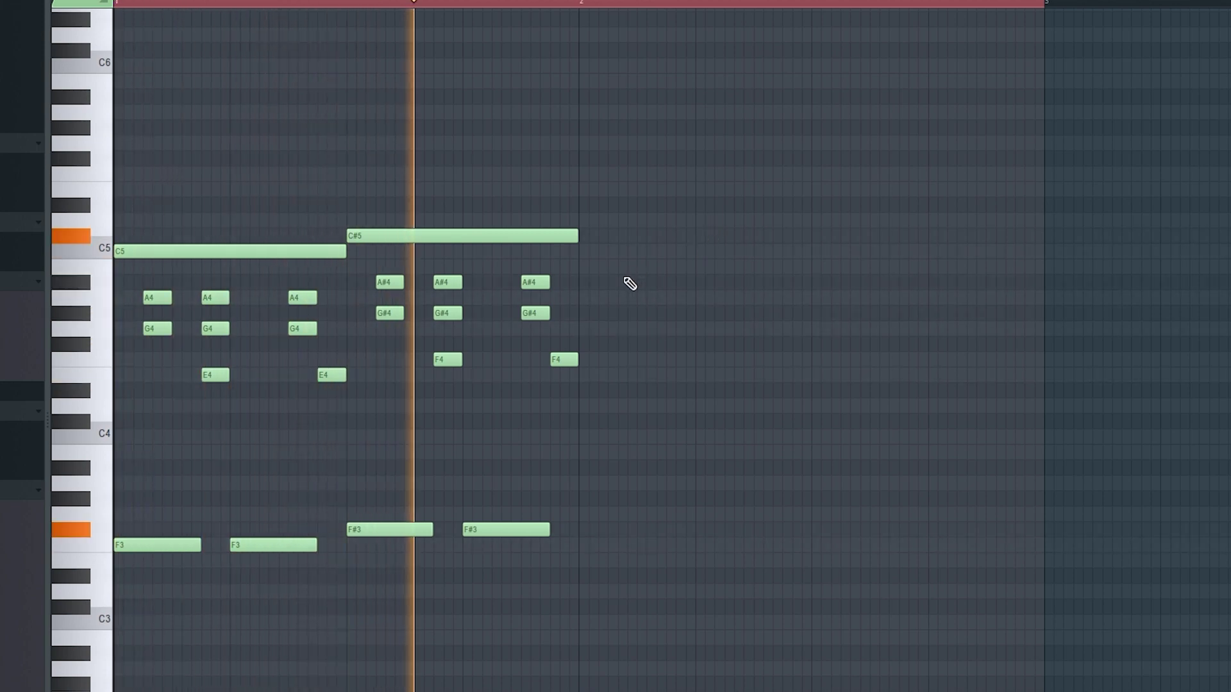
key("space")
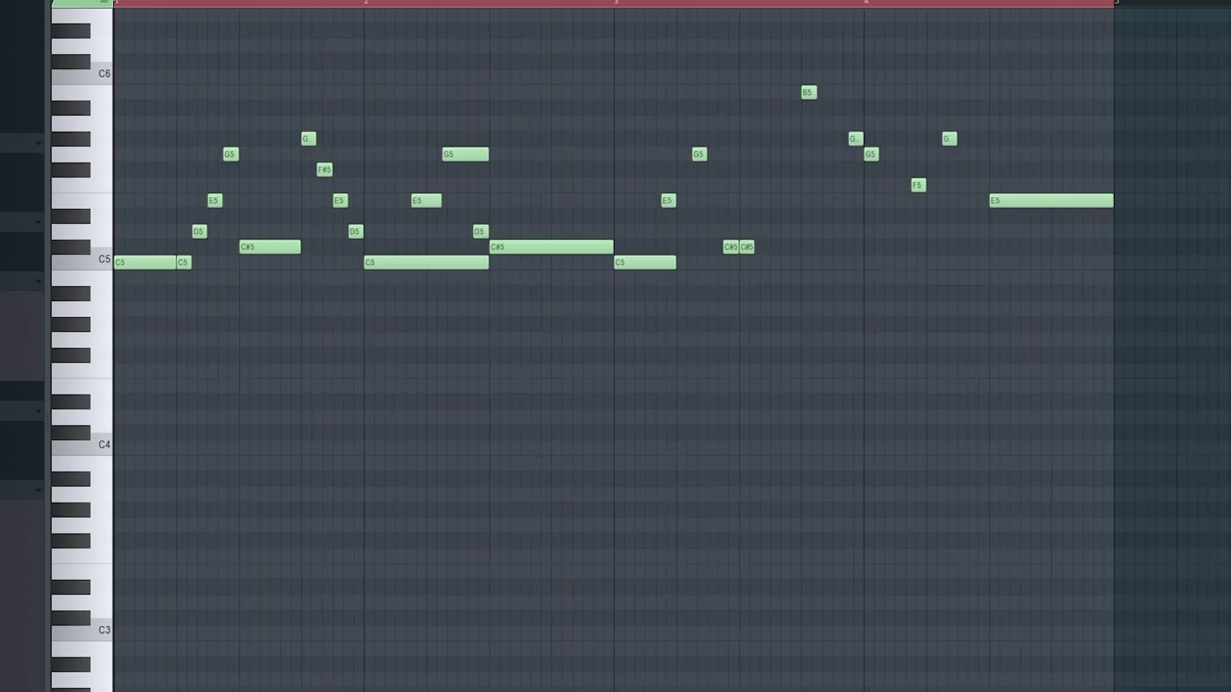
key("space")
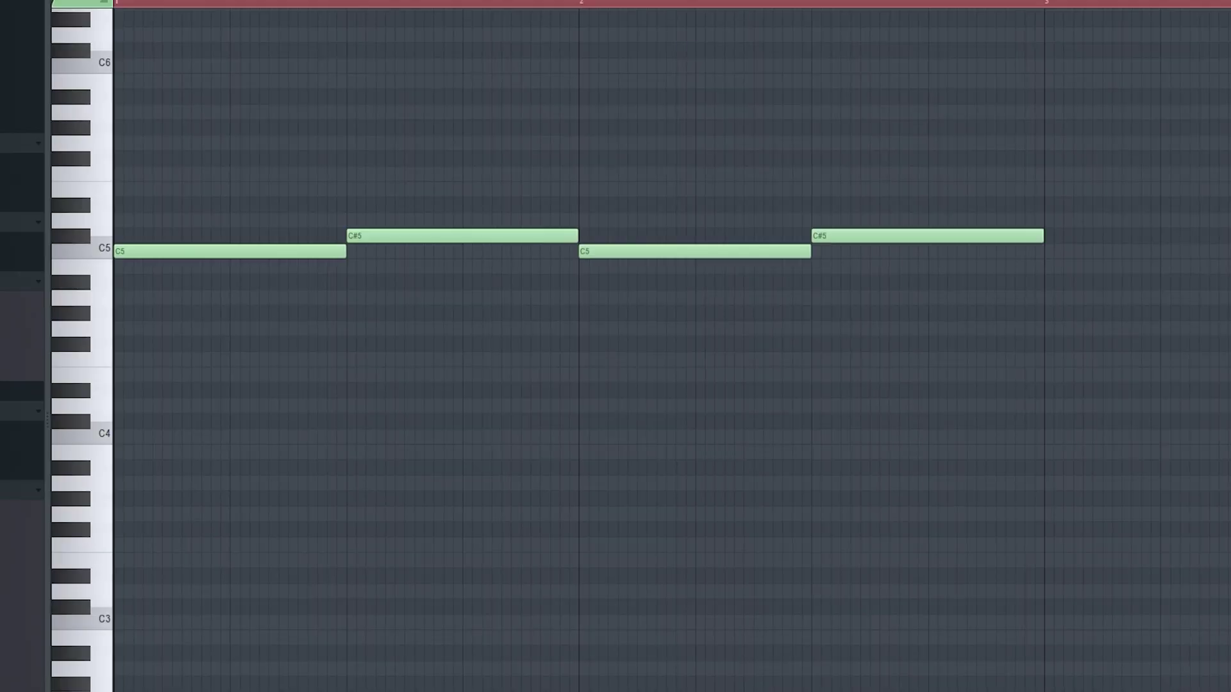
Add E5, G5 and D5 melody notes above the sustained C5 in the first half of bar 2.
scroll(258, 208, "up", 2)
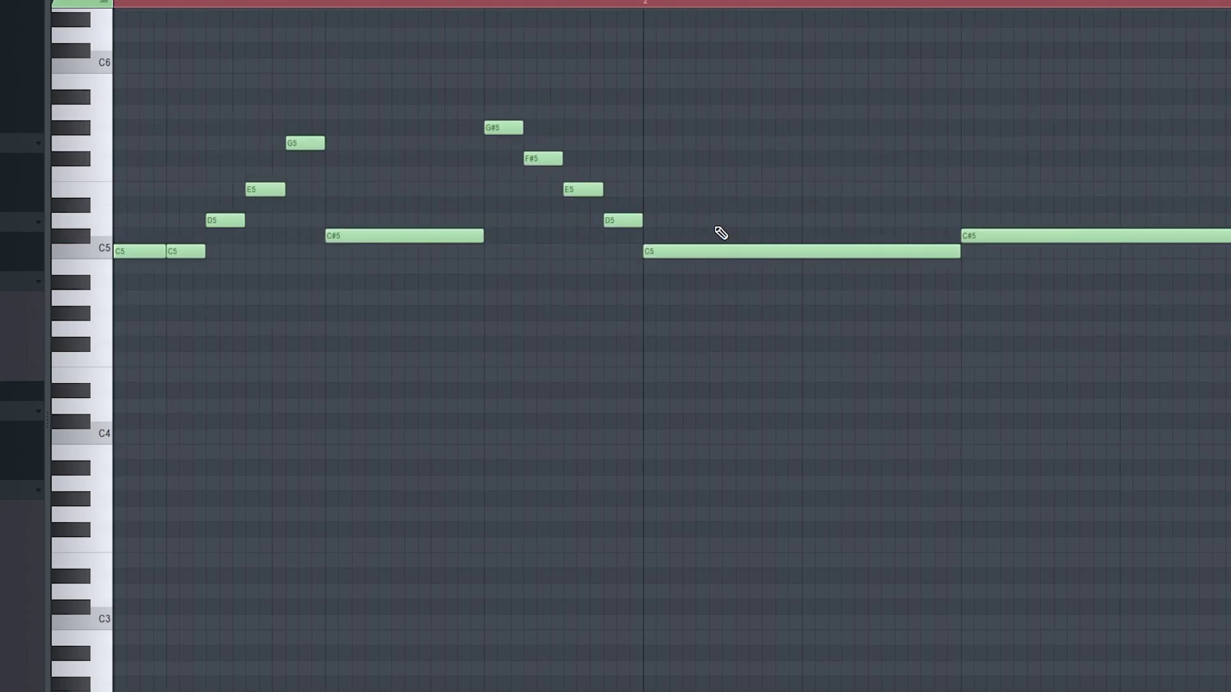
left_click(811, 189)
left_click_drag(776, 190, 736, 189)
left_click_drag(757, 143, 797, 143)
left_click_drag(735, 189, 774, 189)
left_click_drag(814, 143, 875, 220)
scroll(962, 231, "down", 3)
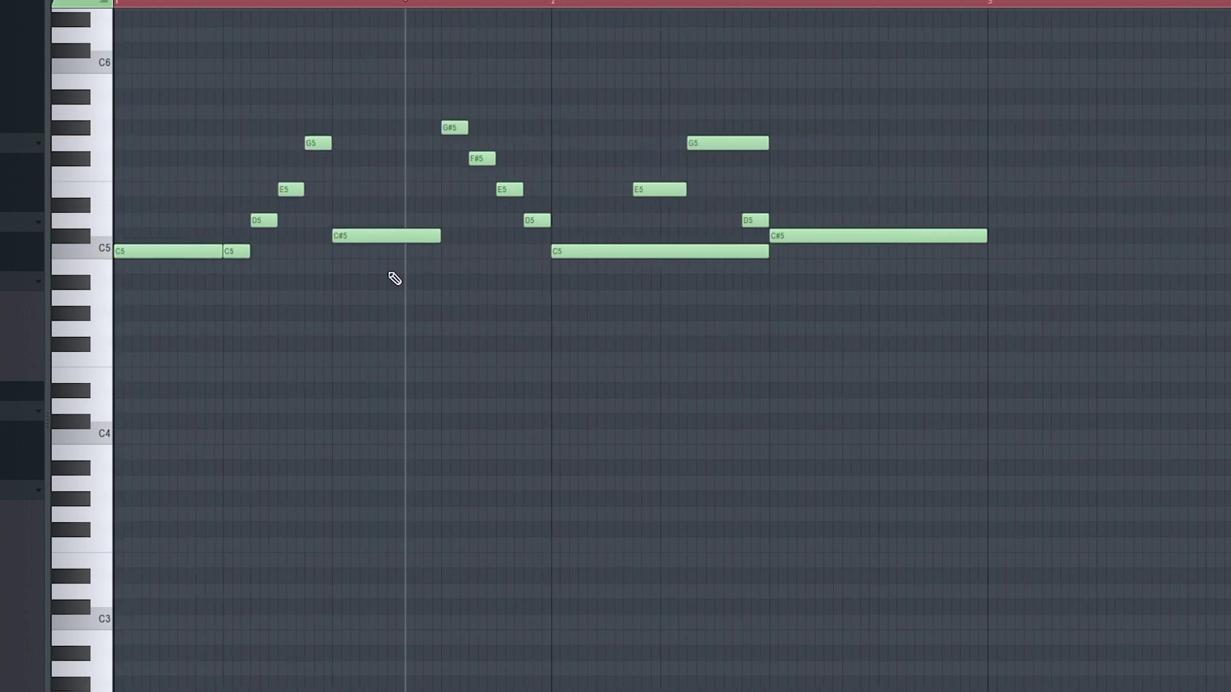
Add a G5 note and short C#5 notes to the middle section melody in bar 3.
scroll(705, 224, "down", 2)
scroll(724, 250, "up", 2)
mouse_move(934, 157)
left_mouse_down()
mouse_move(904, 165)
mouse_move(913, 147)
mouse_move(880, 143)
left_mouse_up()
scroll(1063, 247, "up", 2)
left_click(789, 236)
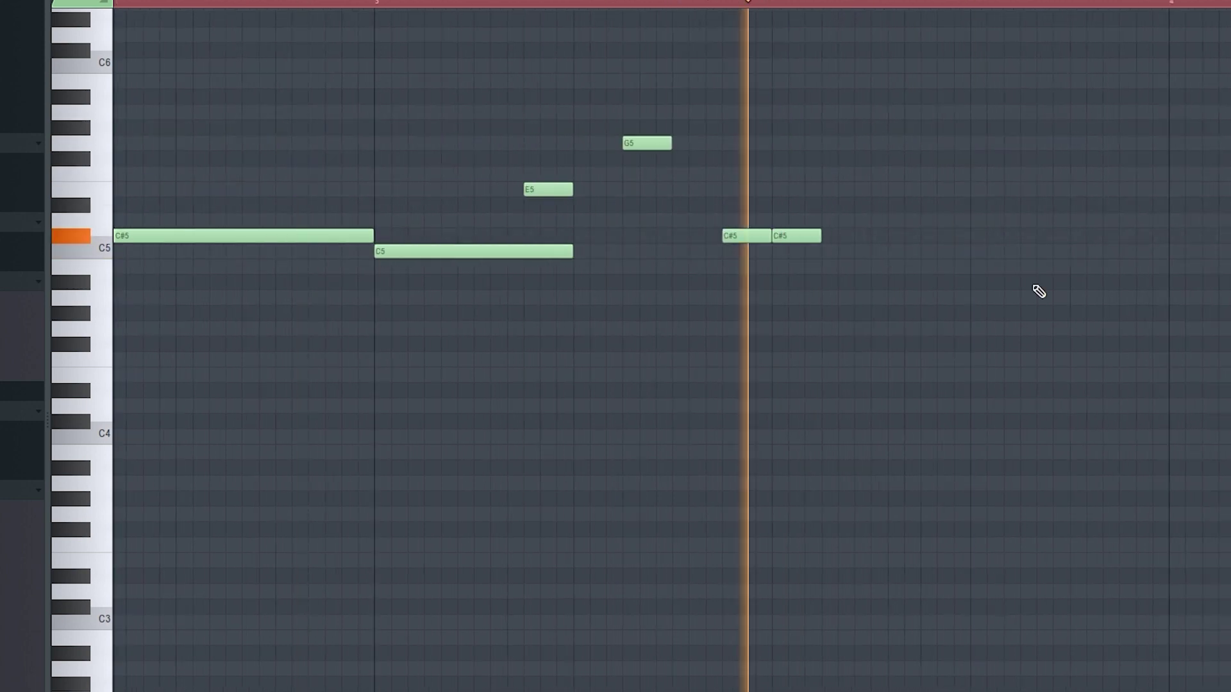
Add a B5, G#5 and G5 descending phrase at the end of bar 3.
left_click_drag(994, 111, 994, 81)
left_click(974, 128)
left_click(1047, 191)
scroll(1047, 191, "down", 1)
left_click_drag(1046, 191, 954, 140)
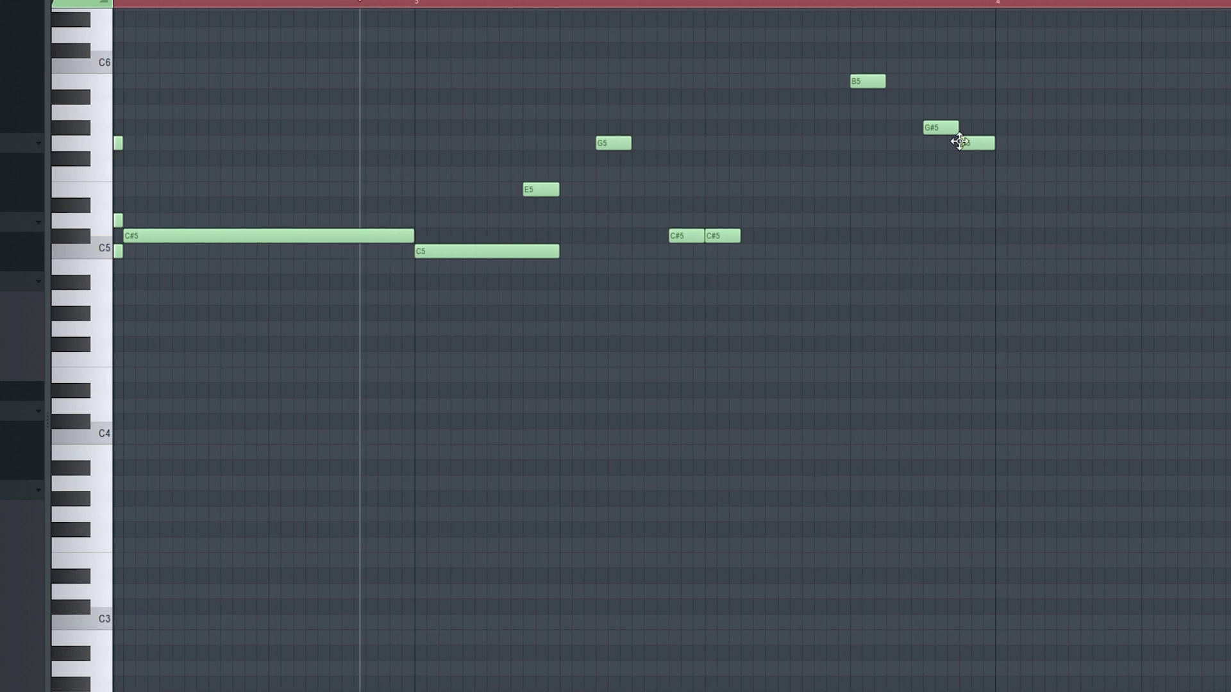
Shift the G#5 and G5 notes one step later so G5 starts bar 4, and try a C5 note there.
key("space")
left_click(925, 128)
left_click(956, 250)
scroll(955, 250, "right", 2)
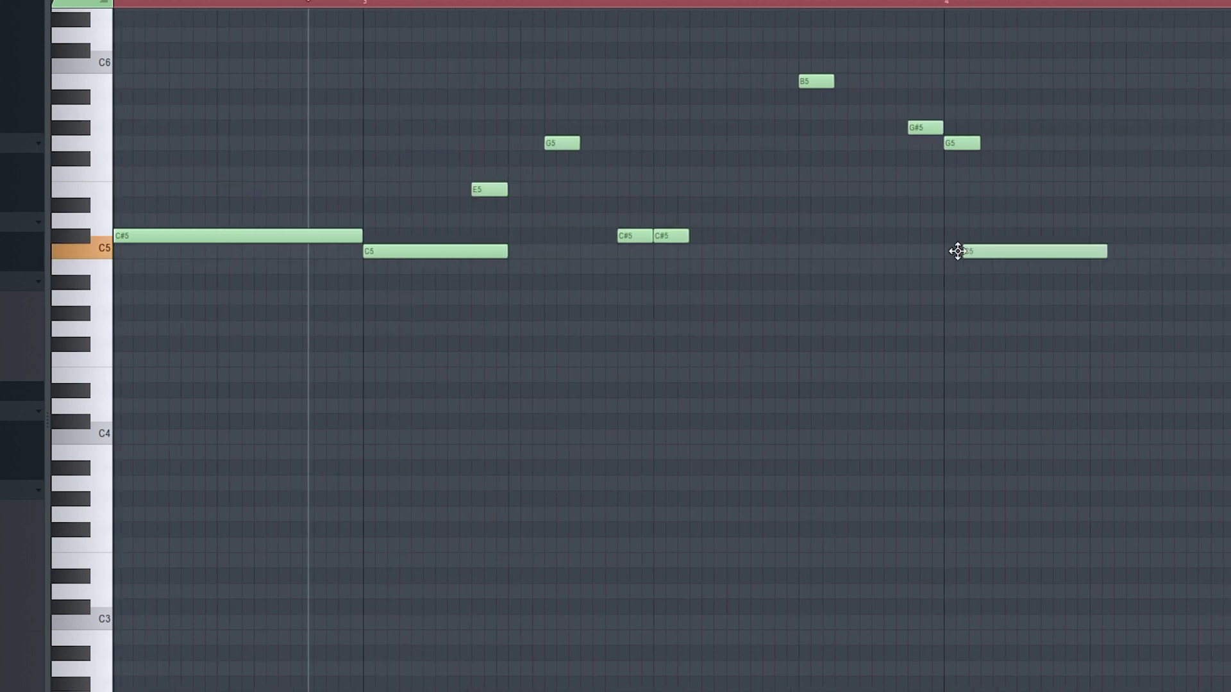
right_click(859, 144)
key("space")
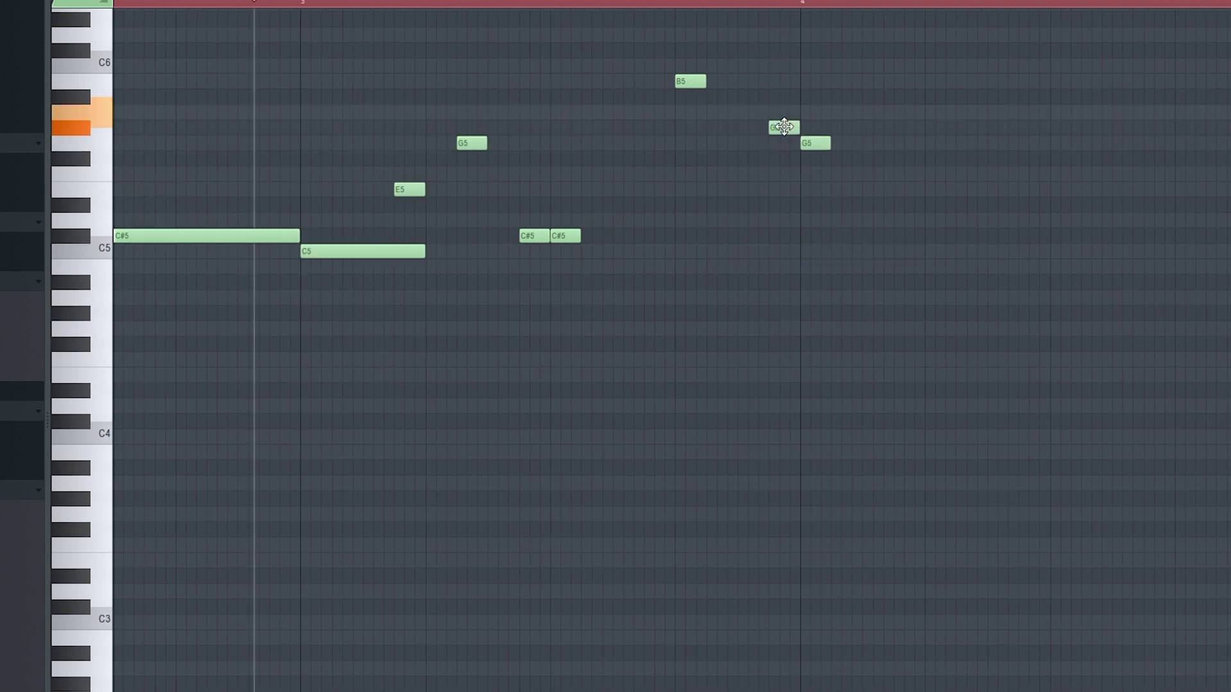
left_click(904, 173)
left_click(1068, 189)
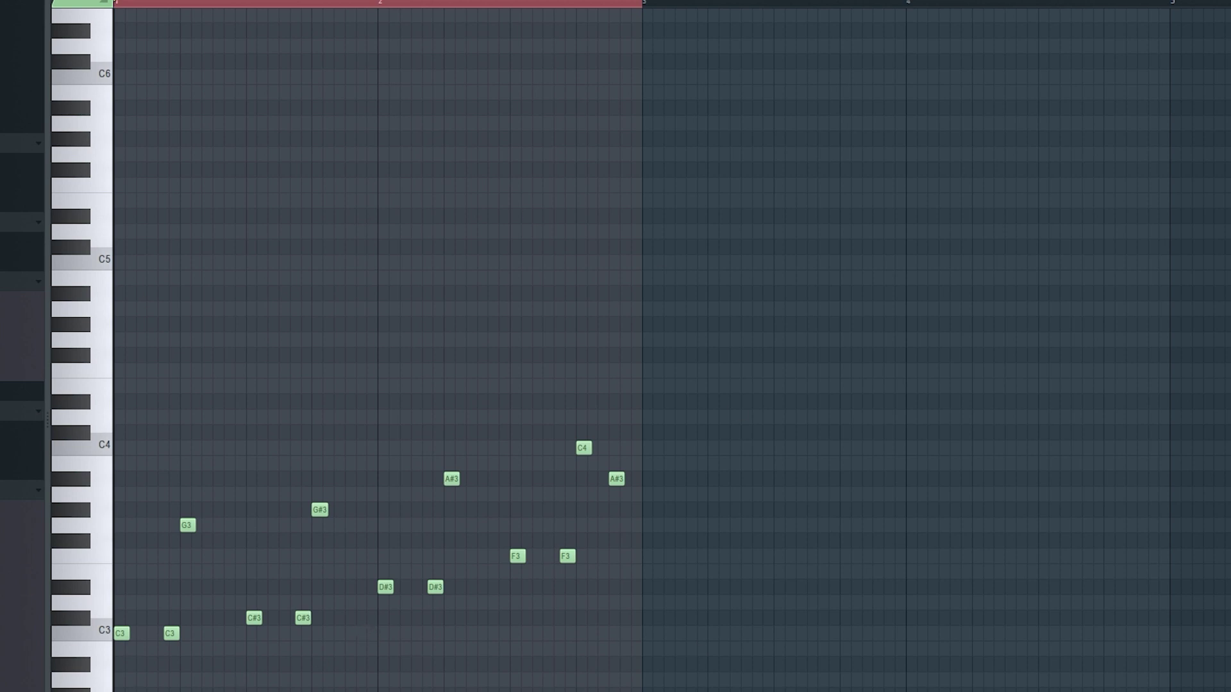
Repeat the F4, G#4, C5 and D#5 chord in bar 1 and play the two-bar chord and bass pattern.
key("space")
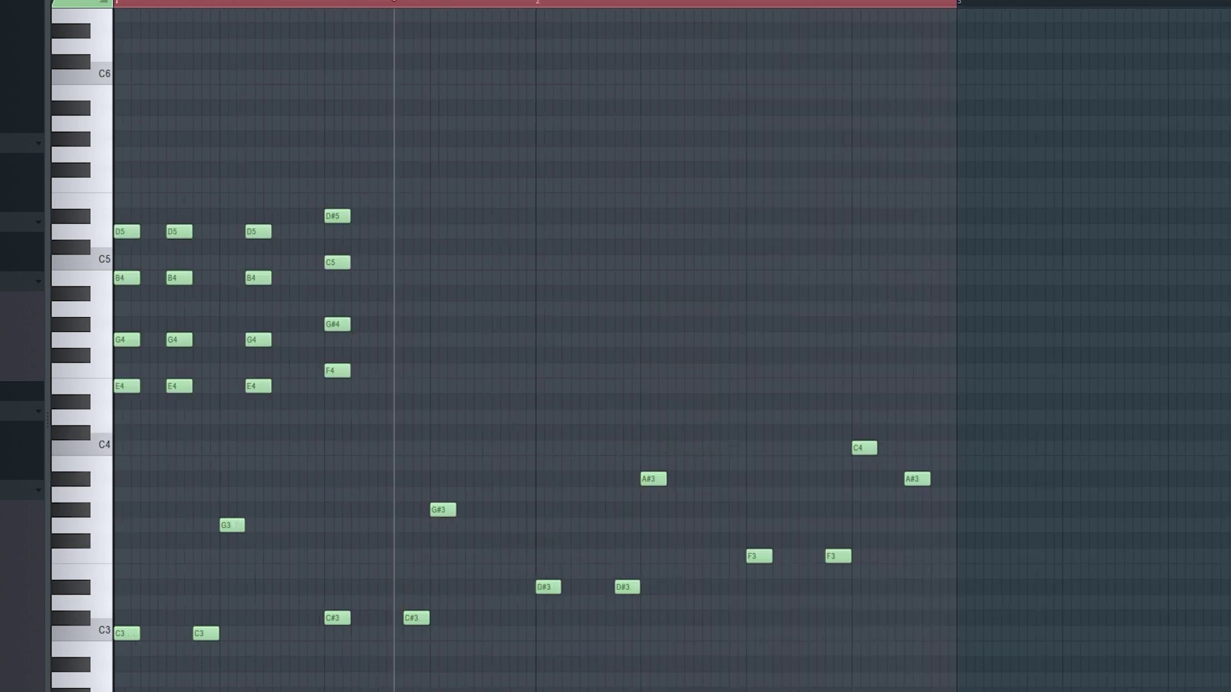
left_click_drag(437, 454, 327, 164)
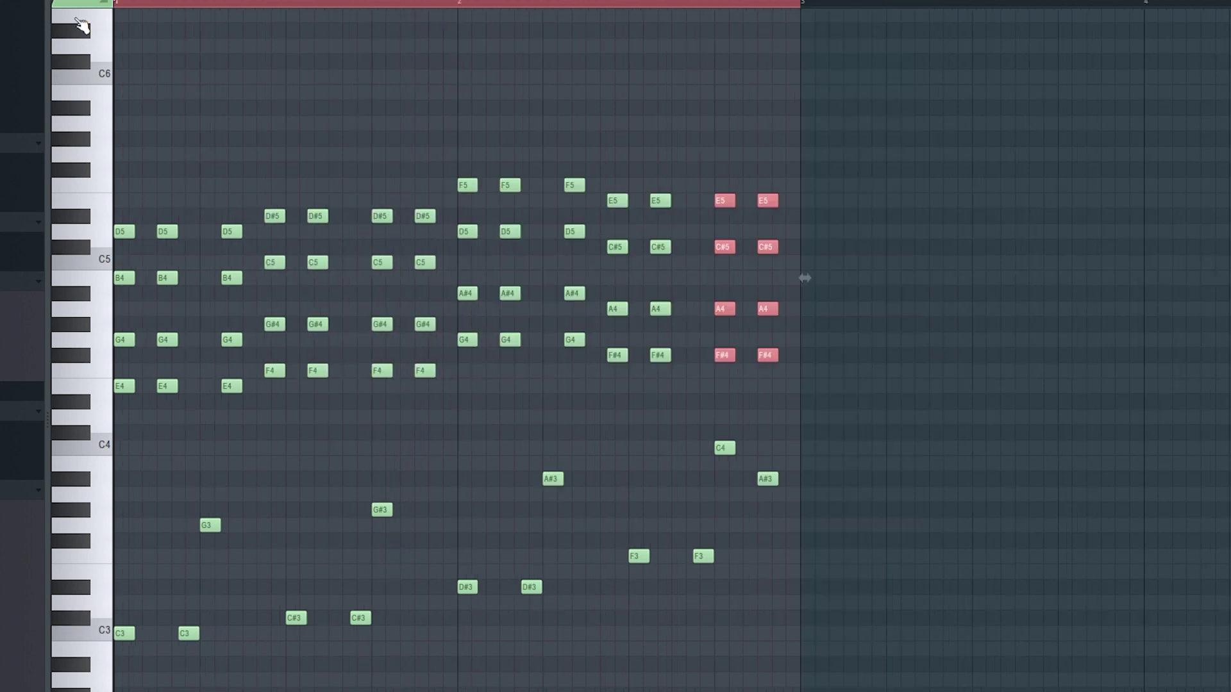
key("space")
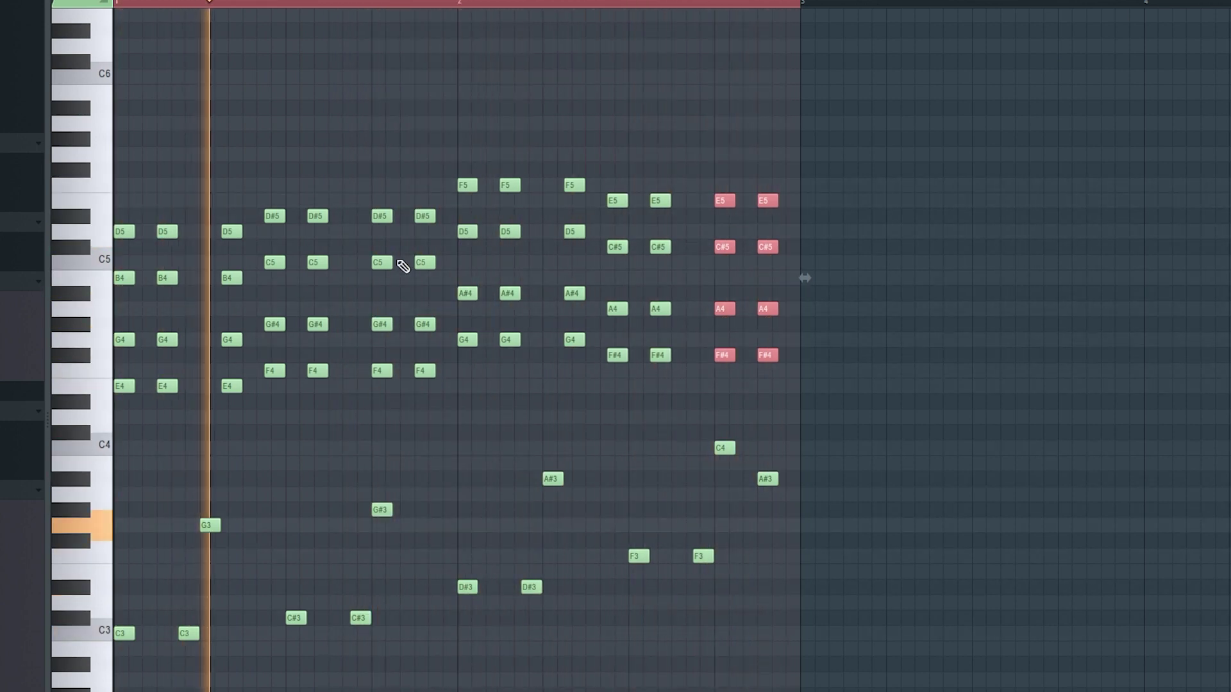
scroll(400, 262, "up", 2)
scroll(550, 275, "up", 2)
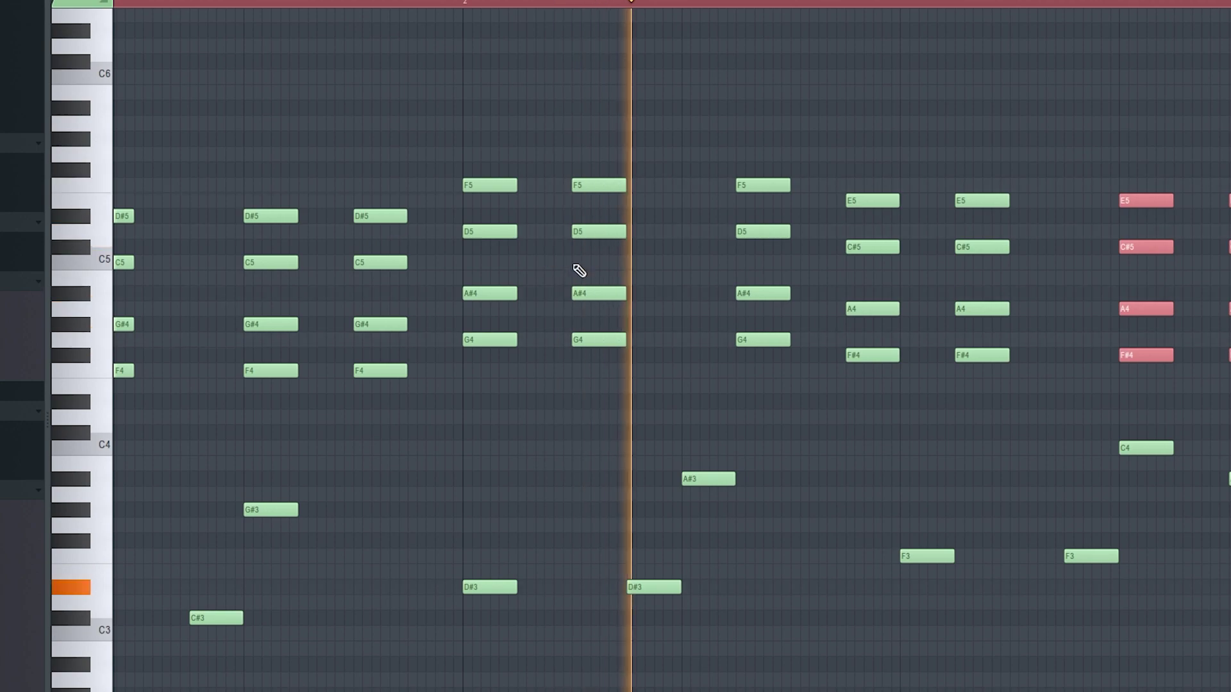
scroll(717, 338, "down", 1)
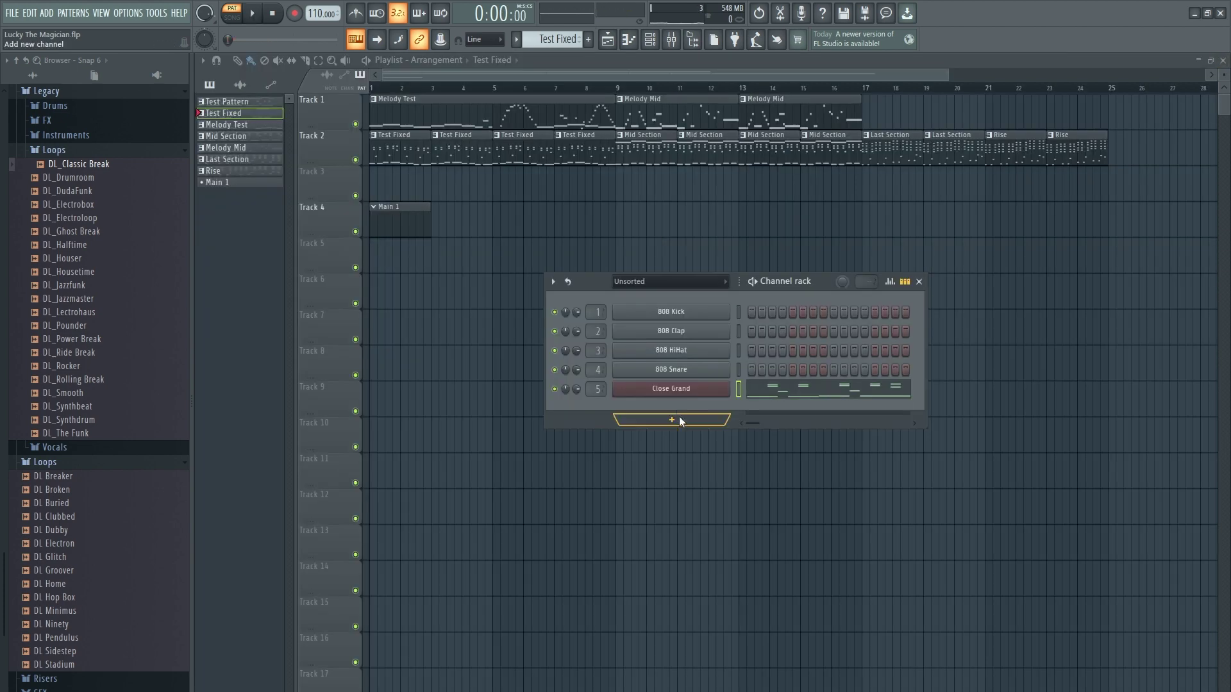
Add a Cave_Story_OrgMaker instrument channel and place a Melody 1 clip on Track 3 from bar 1 to bar 9.
left_click(679, 420)
left_click(497, 244)
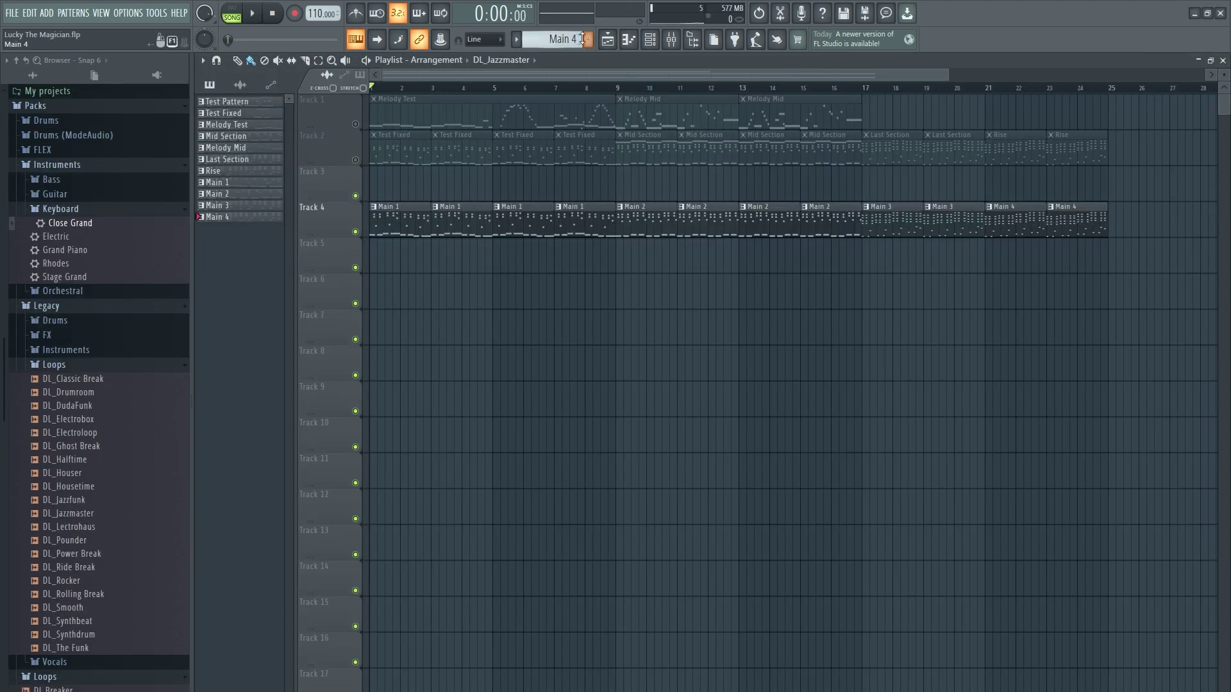
left_click_drag(544, 169, 616, 169)
Add a second Cave_Story_OrgMaker channel and open it in the piano roll for the Melody 1 pattern.
key("F6")
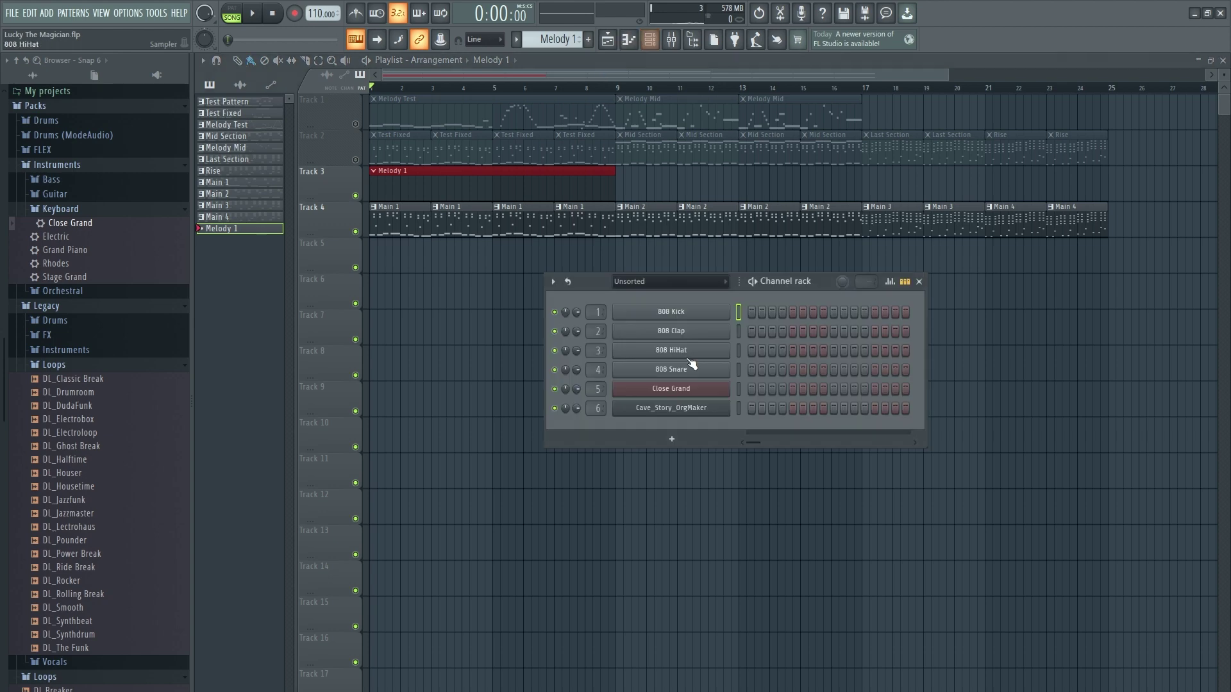
left_click(671, 428)
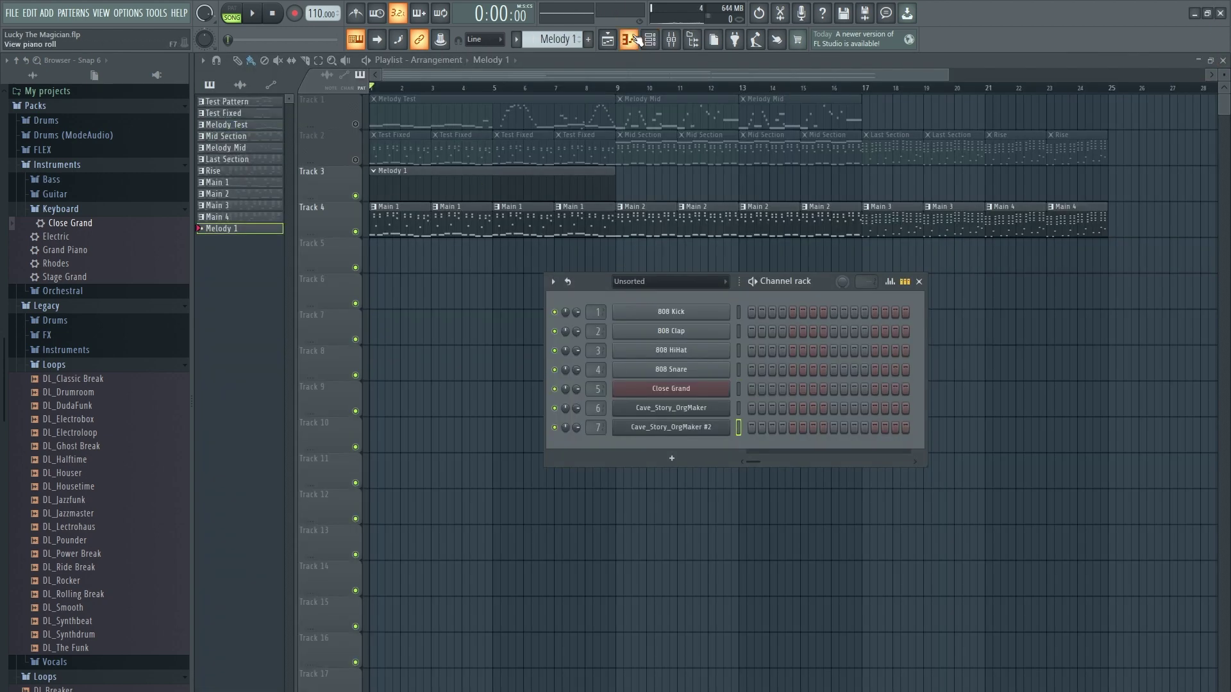
key("space")
left_click(629, 40)
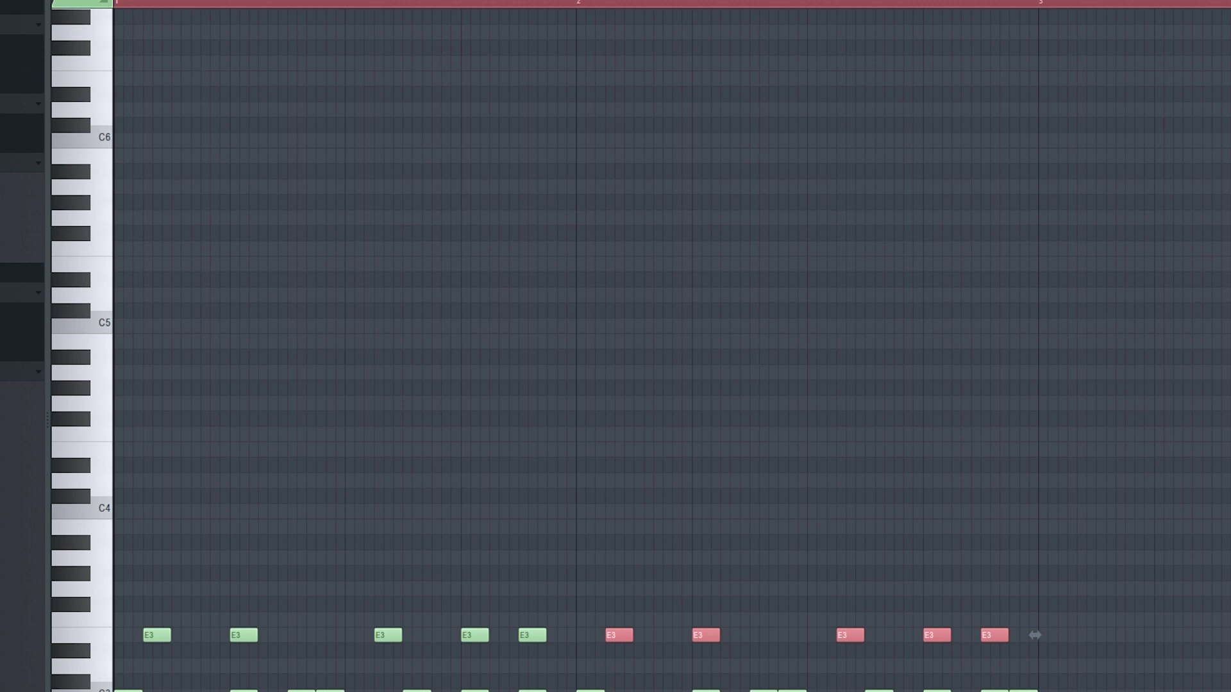
Play the two-bar drum pattern and review its C3, E3, G#3 and C4 hits.
key("space")
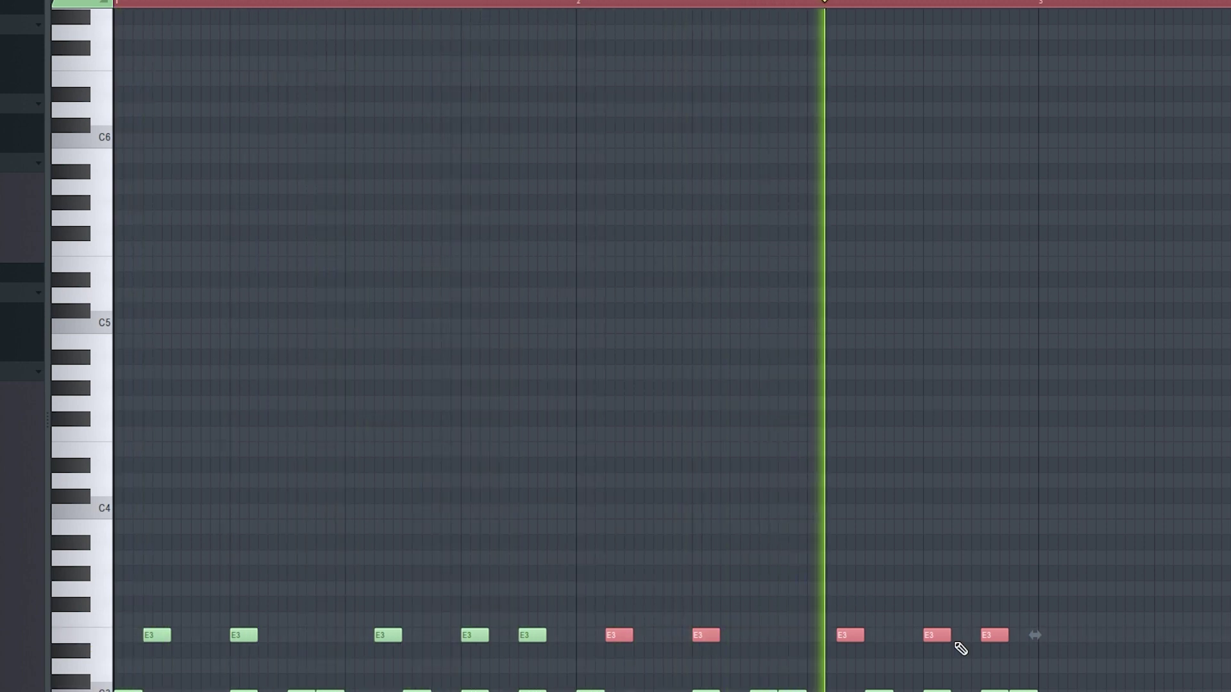
key("space")
key("space")
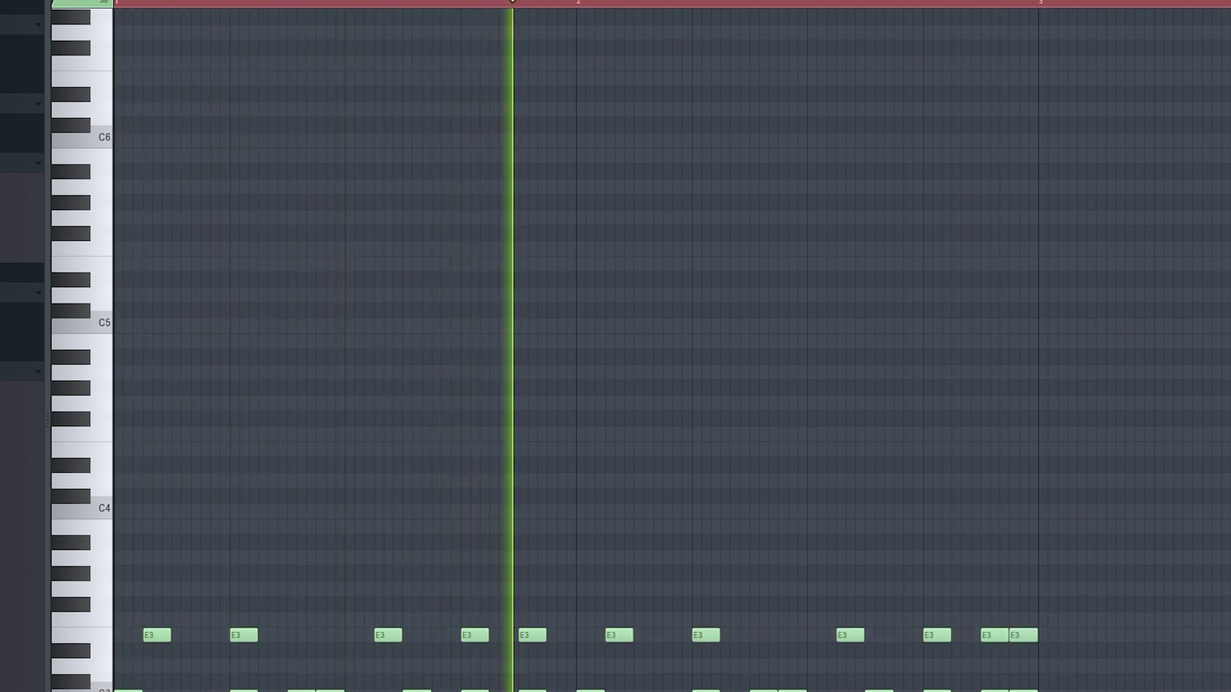
key("space")
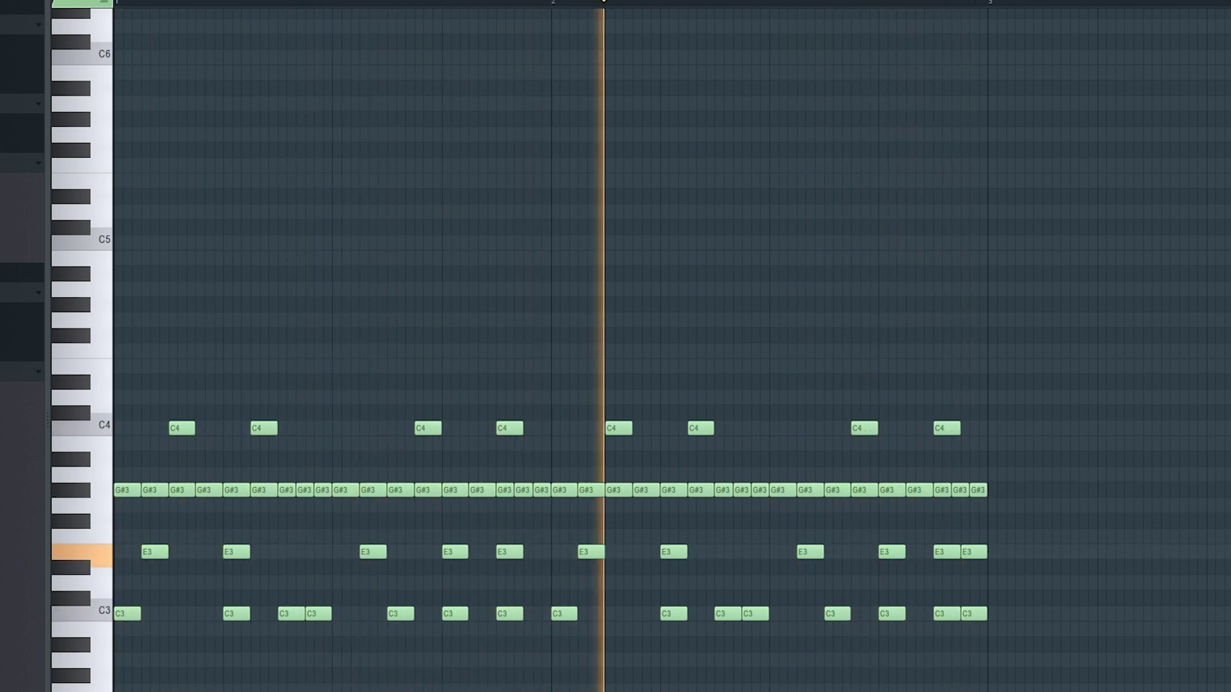
key("space")
key("space")
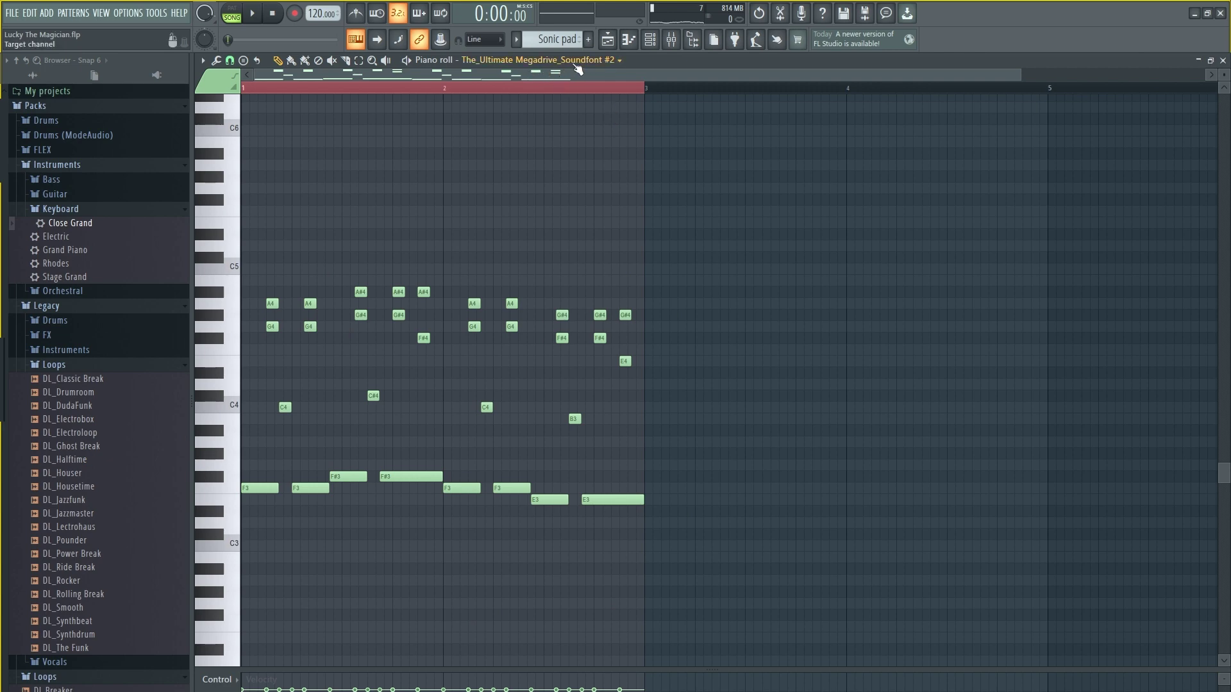
Check the patch of The_Ultimate Megadrive_Soundfont #2 channel used for the Sonic pad pattern, and close its settings.
left_click(649, 43)
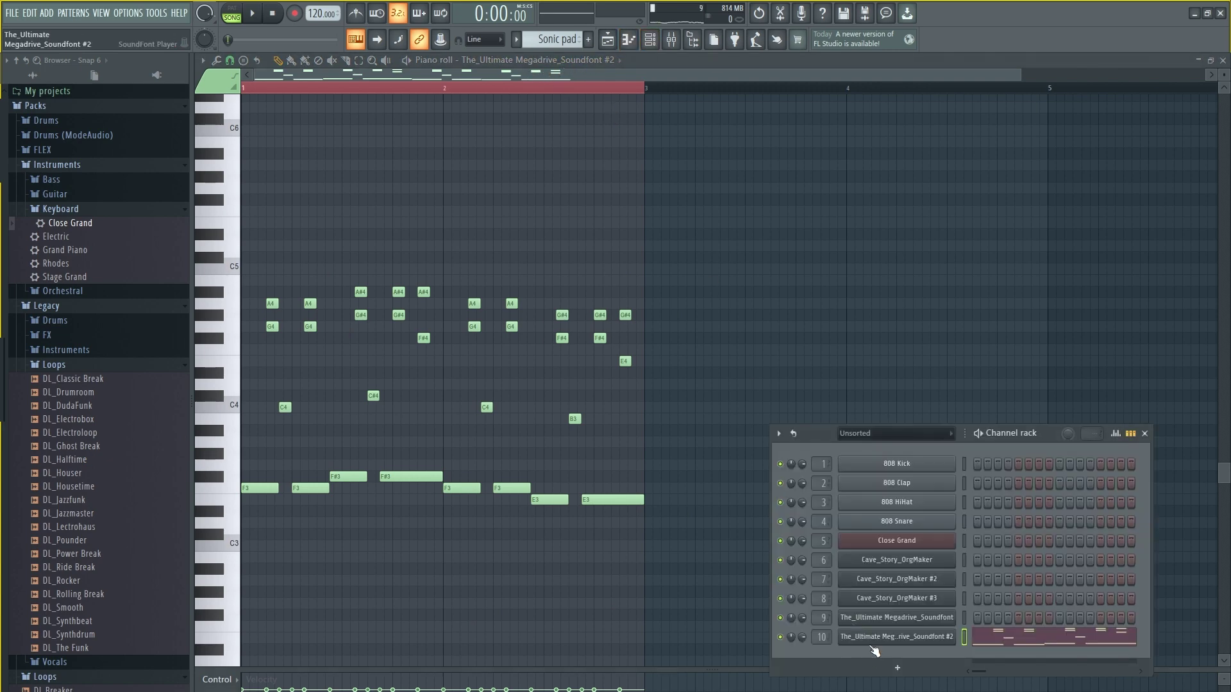
left_click(872, 641)
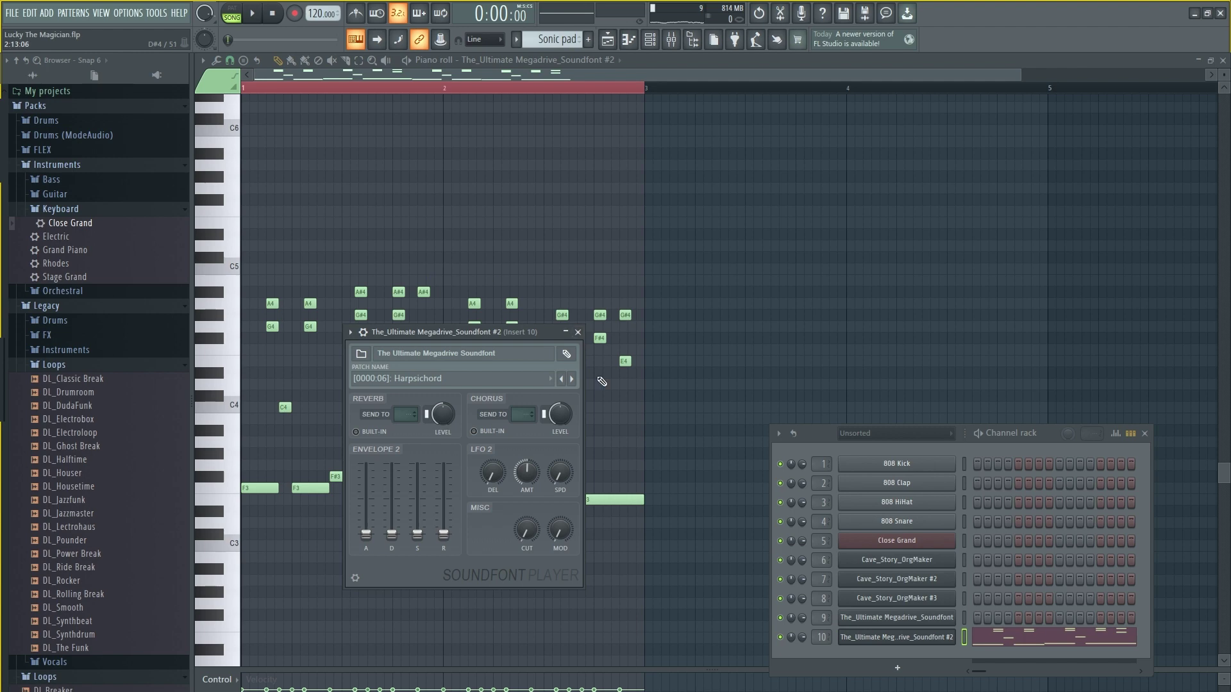
left_click(578, 333)
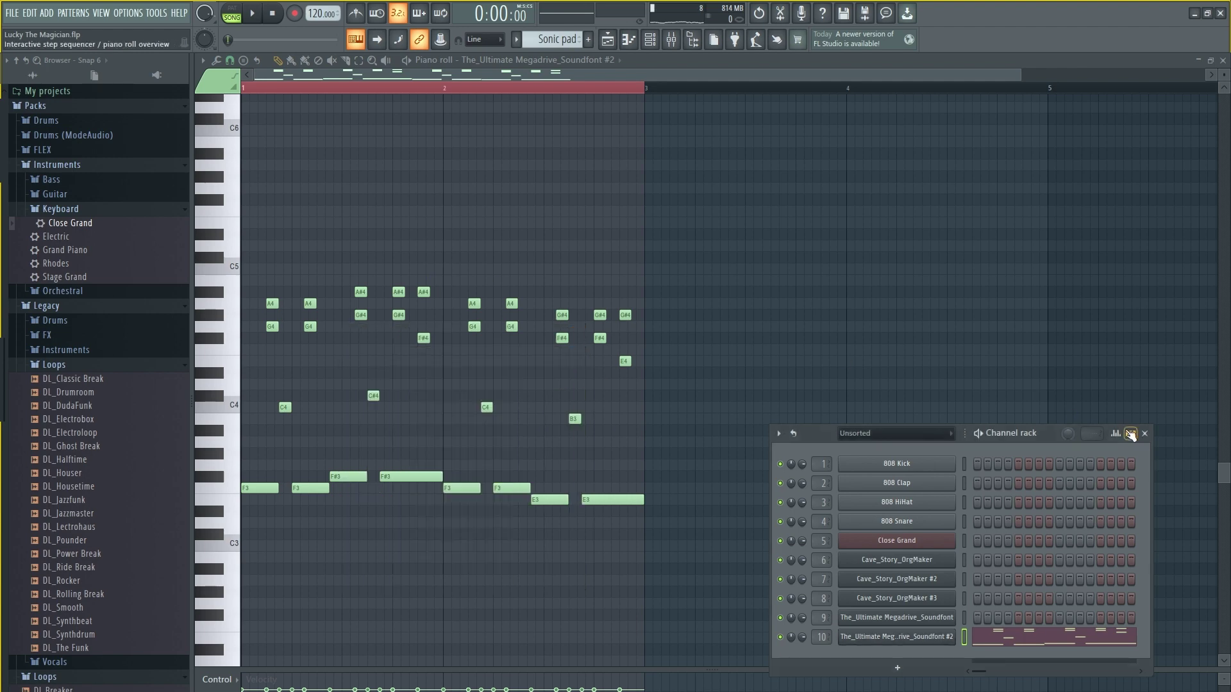
left_click(1145, 434)
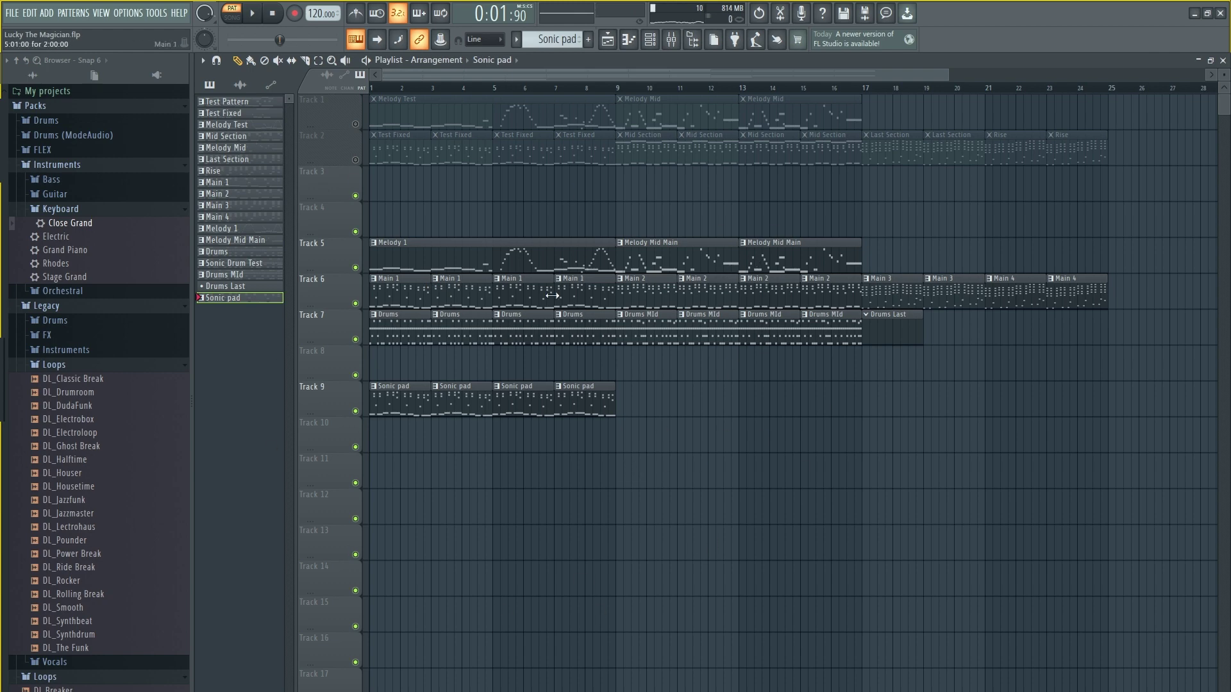
Open the Sonic Drum Test pattern in the piano roll and play it.
double_click(241, 264)
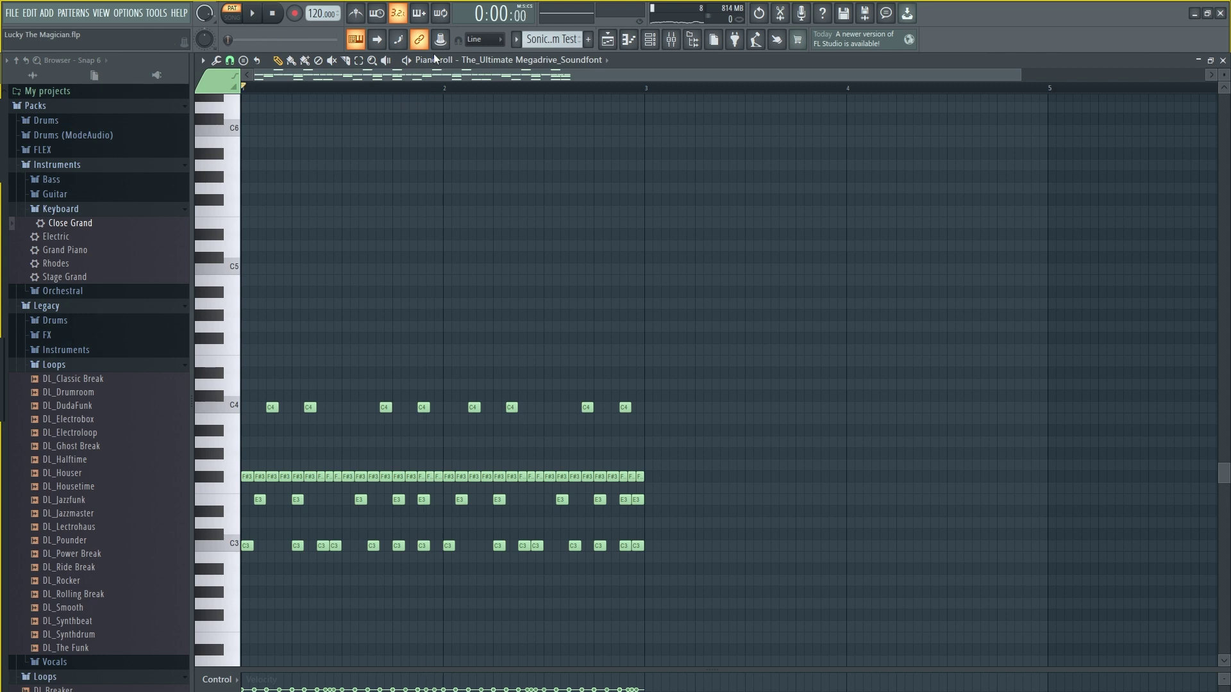
key("space")
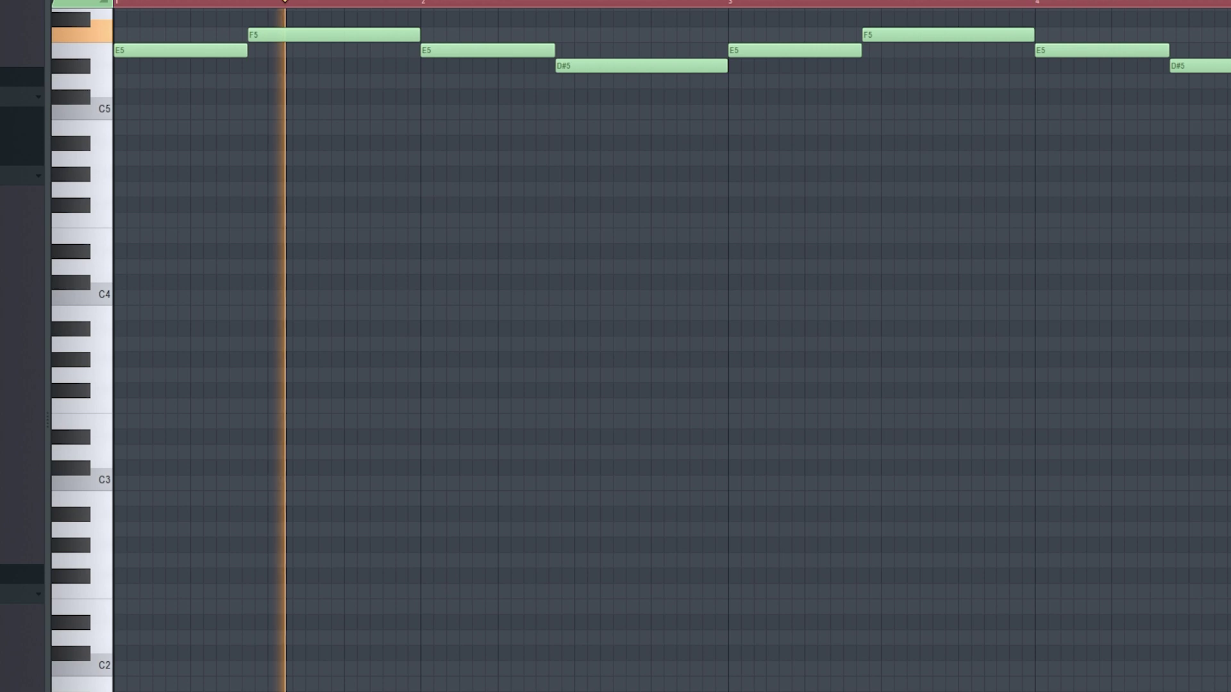
Examine the NES VST 1.2 channel's settings and the NES VST pattern's notes during playback, and return to the playlist.
key("F6")
left_click(1058, 640)
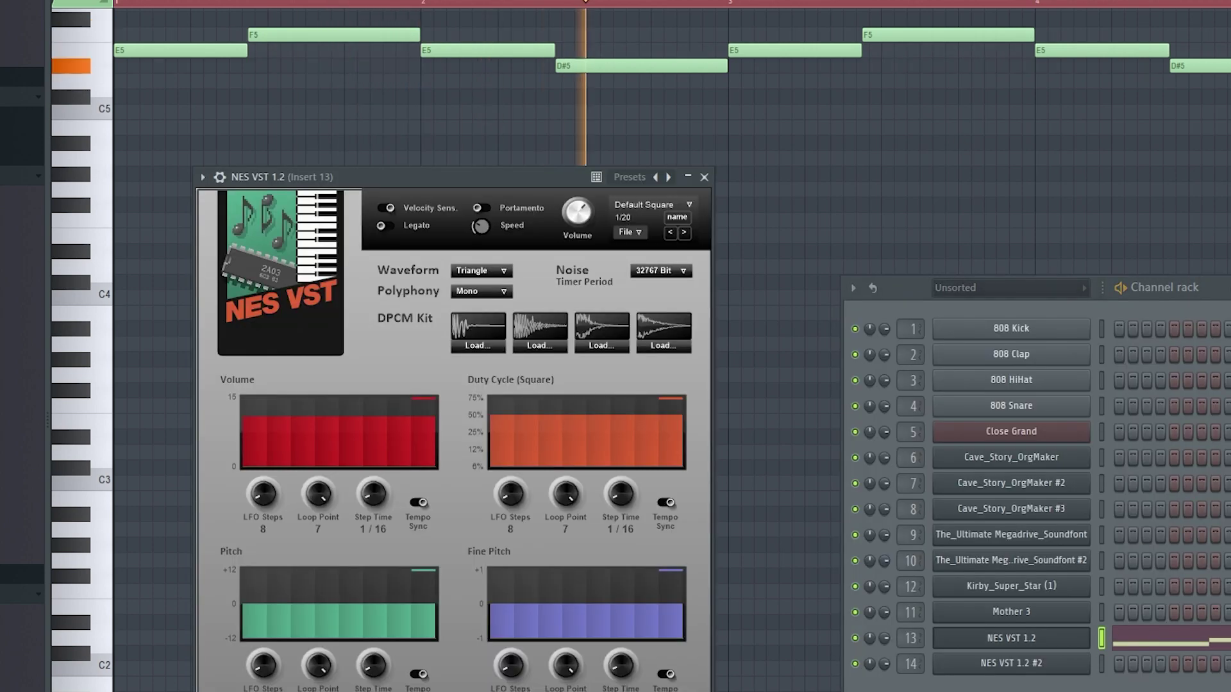
mouse_move(412, 178)
left_mouse_down()
mouse_move(1, 181)
mouse_move(401, 181)
left_mouse_up()
scroll(815, 164, "up", 2)
scroll(815, 163, "down", 3, "ctrl")
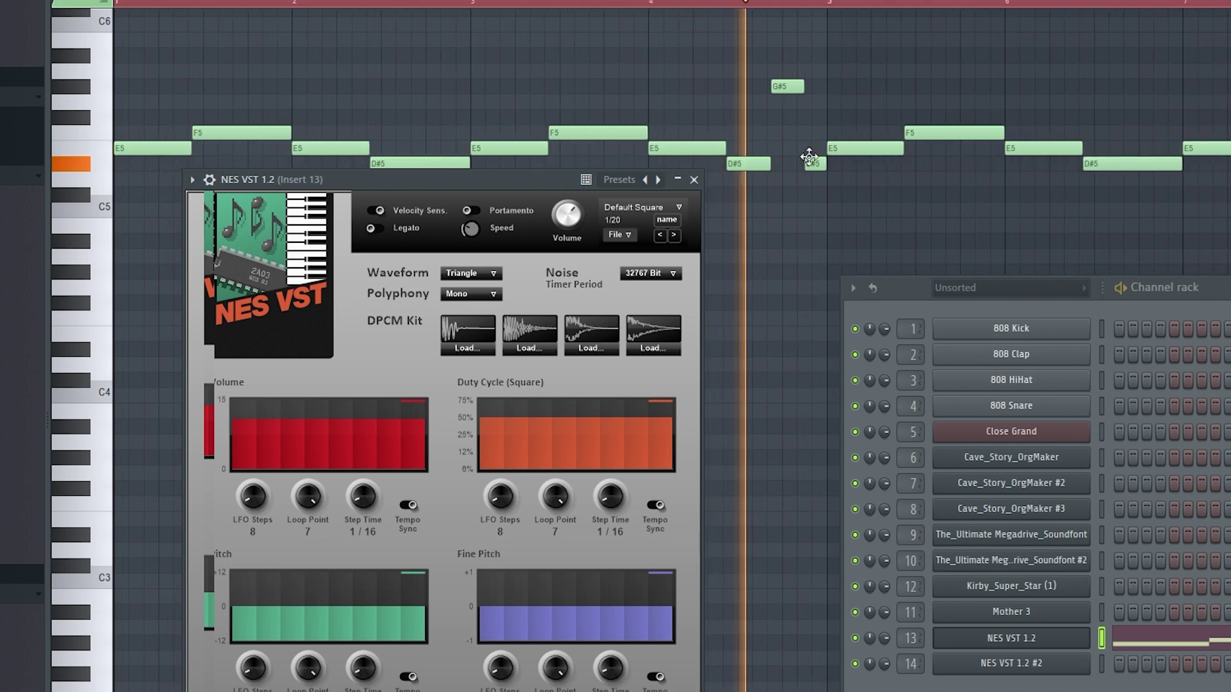
left_click(694, 179)
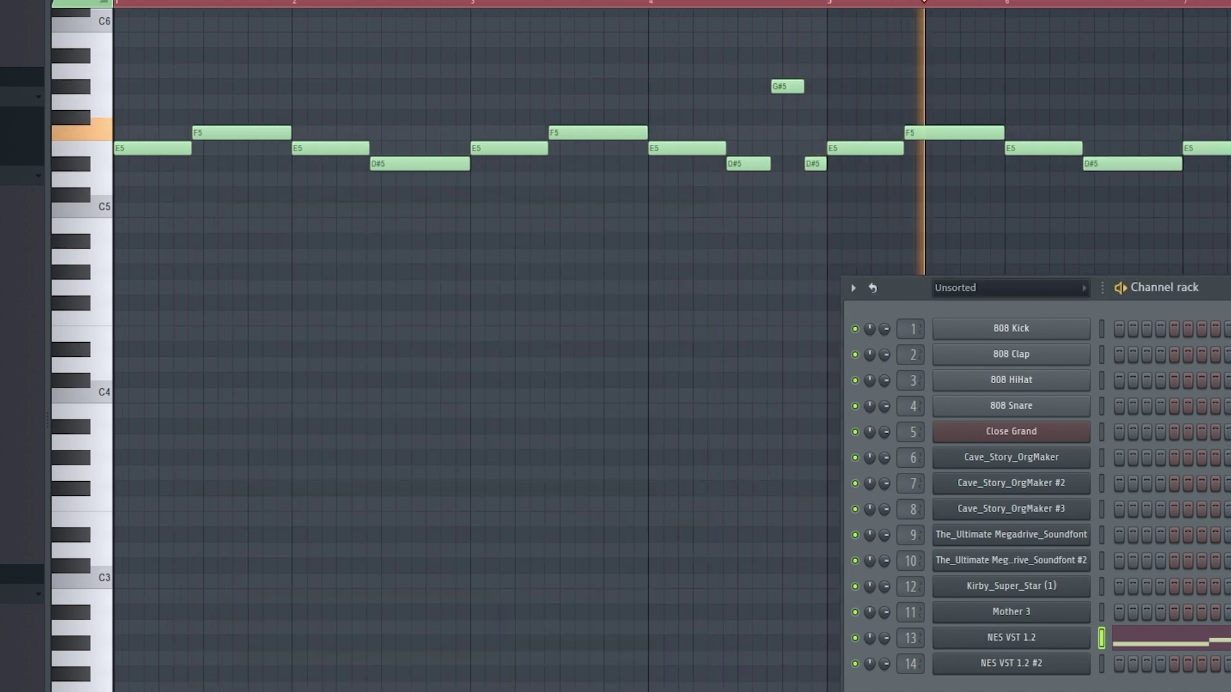
key("F5")
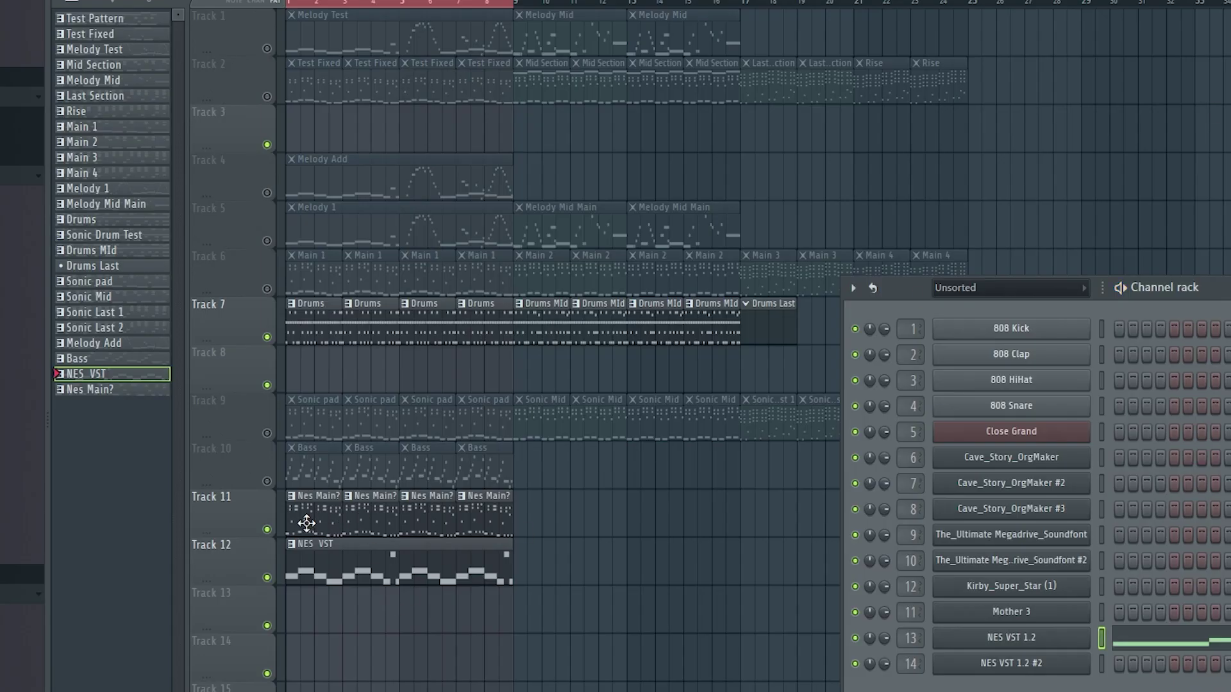
Review the LEAD pattern's notes in the piano roll and check the NES VST 1.2 #4 channel's settings.
key("F7")
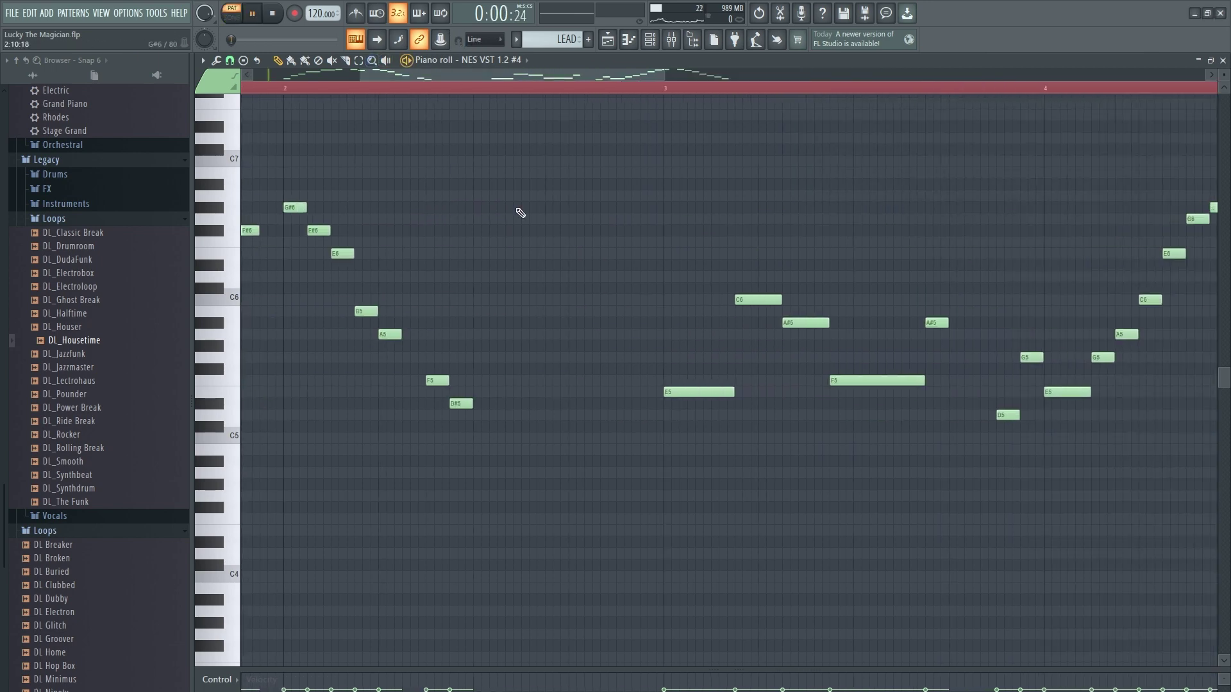
scroll(545, 237, "down", 3)
left_click(650, 39)
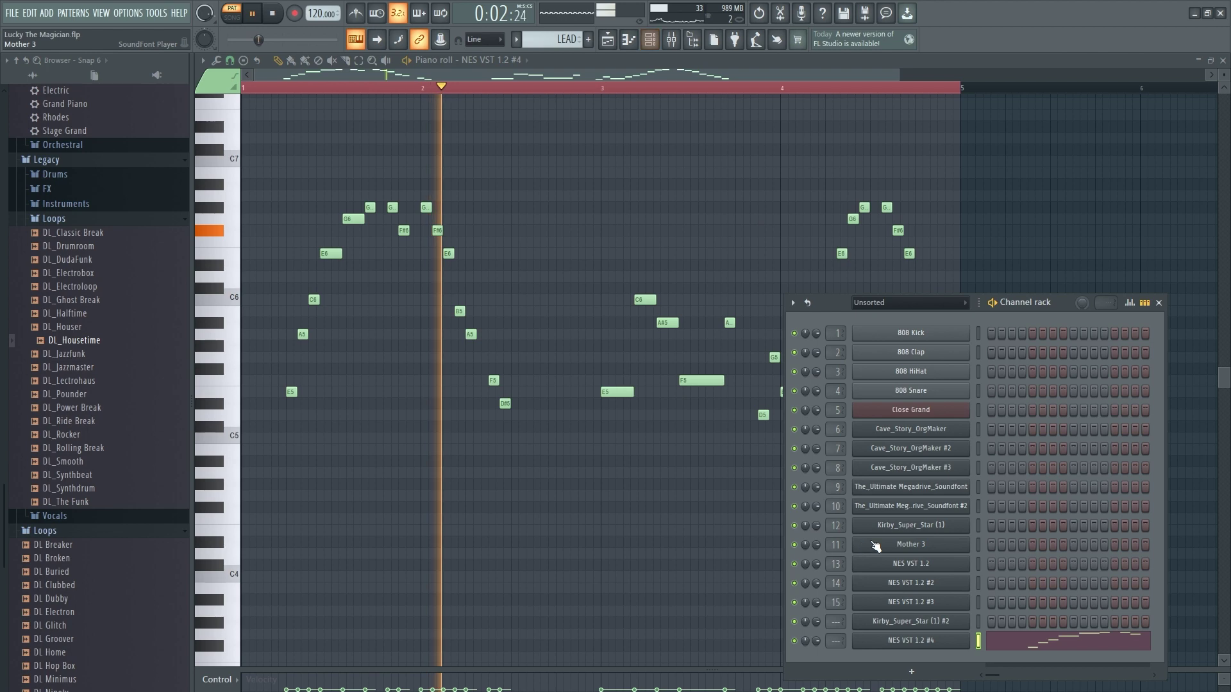
left_click(898, 640)
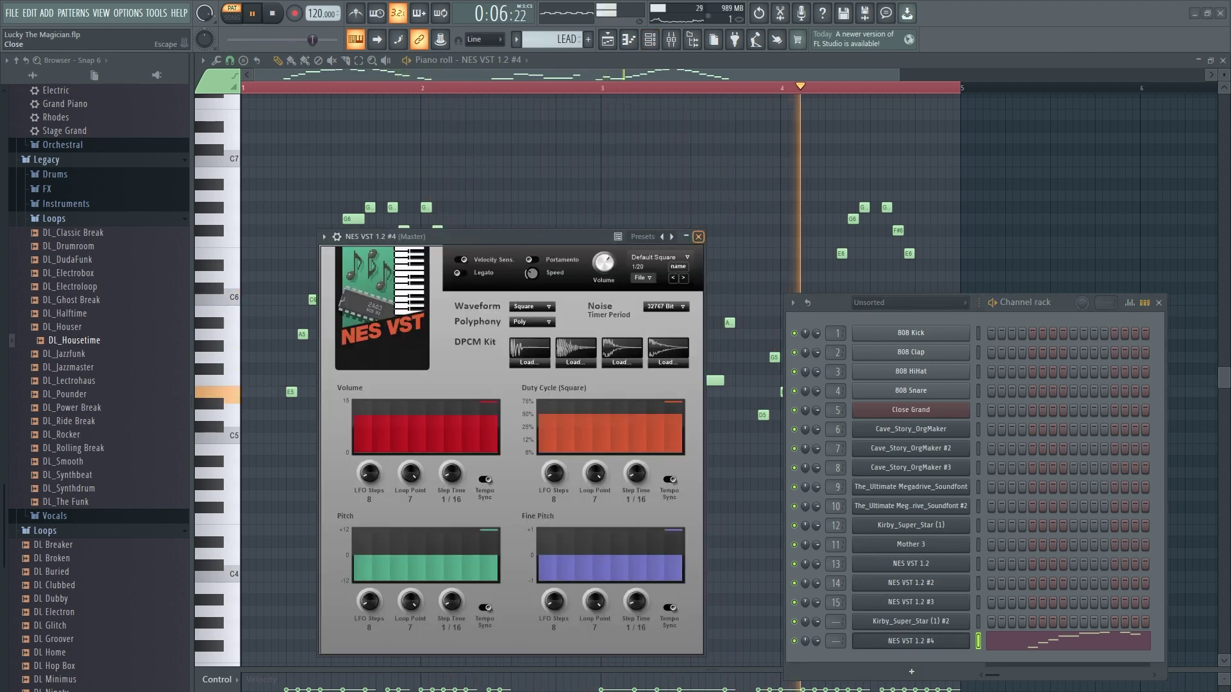
left_click(698, 237)
Close the piano roll and open the mixer on the Master track.
left_click(1223, 59)
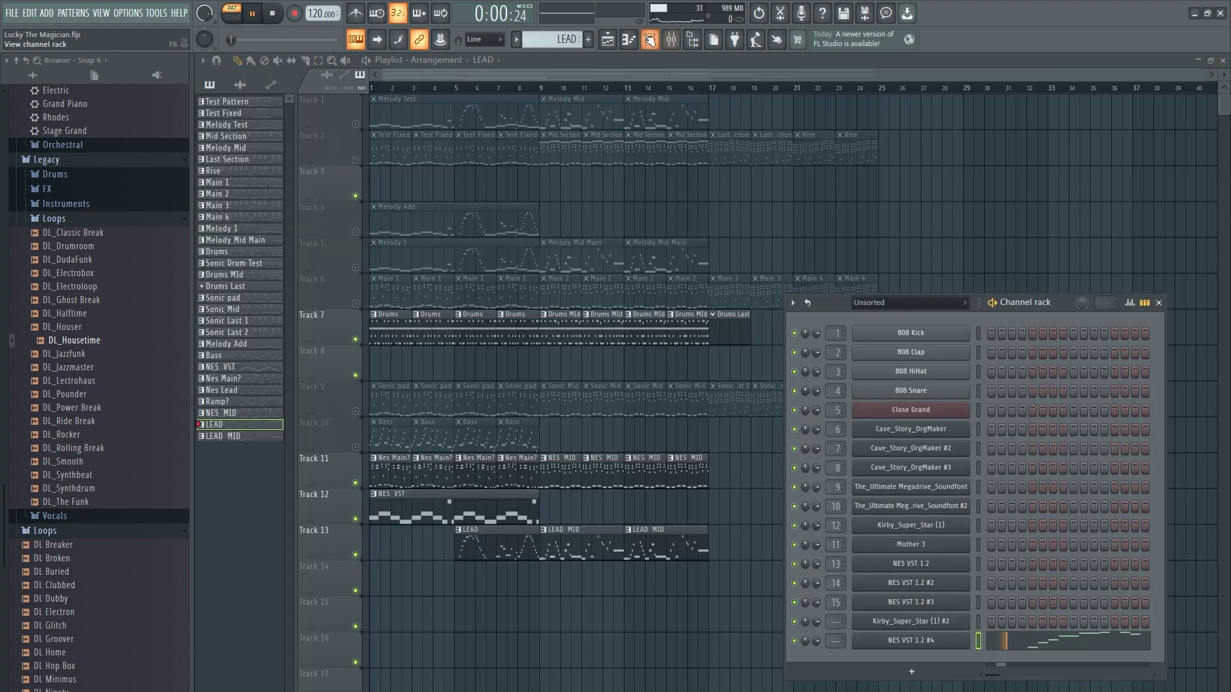
left_click(673, 41)
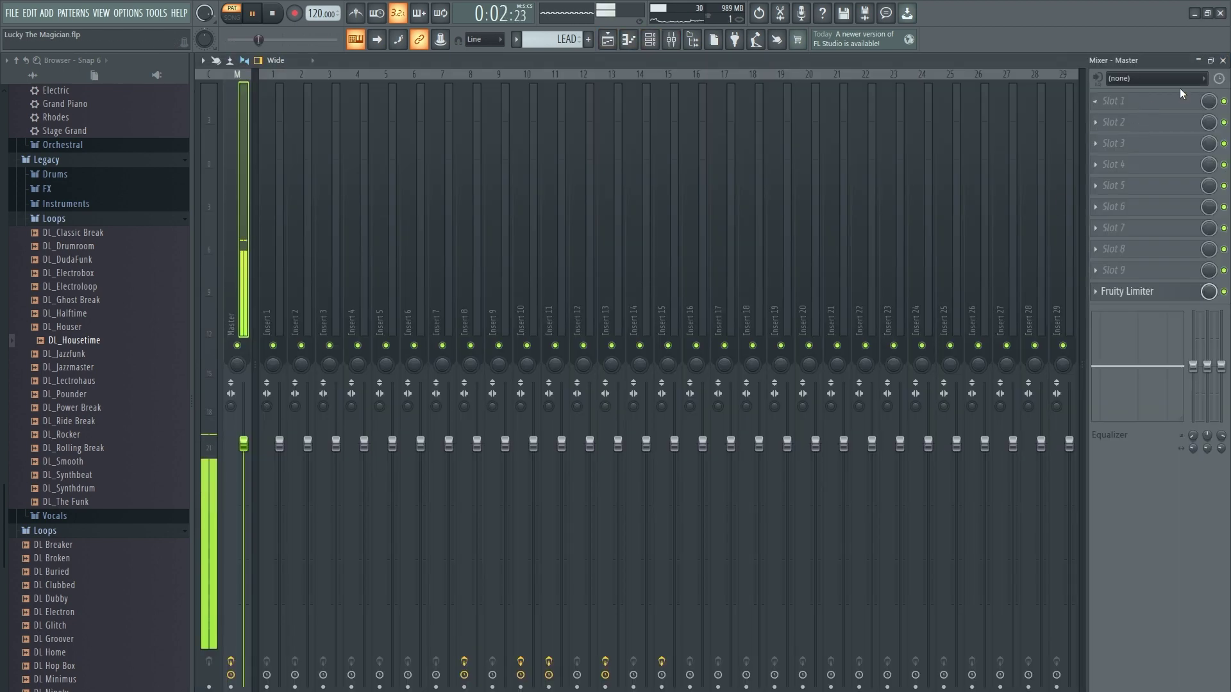
Route the lead instrument's channel to mixer Insert 17 and check its sound in Fruity parametric EQ 2.
left_click(650, 41)
left_click_drag(835, 641, 841, 621)
key("F6")
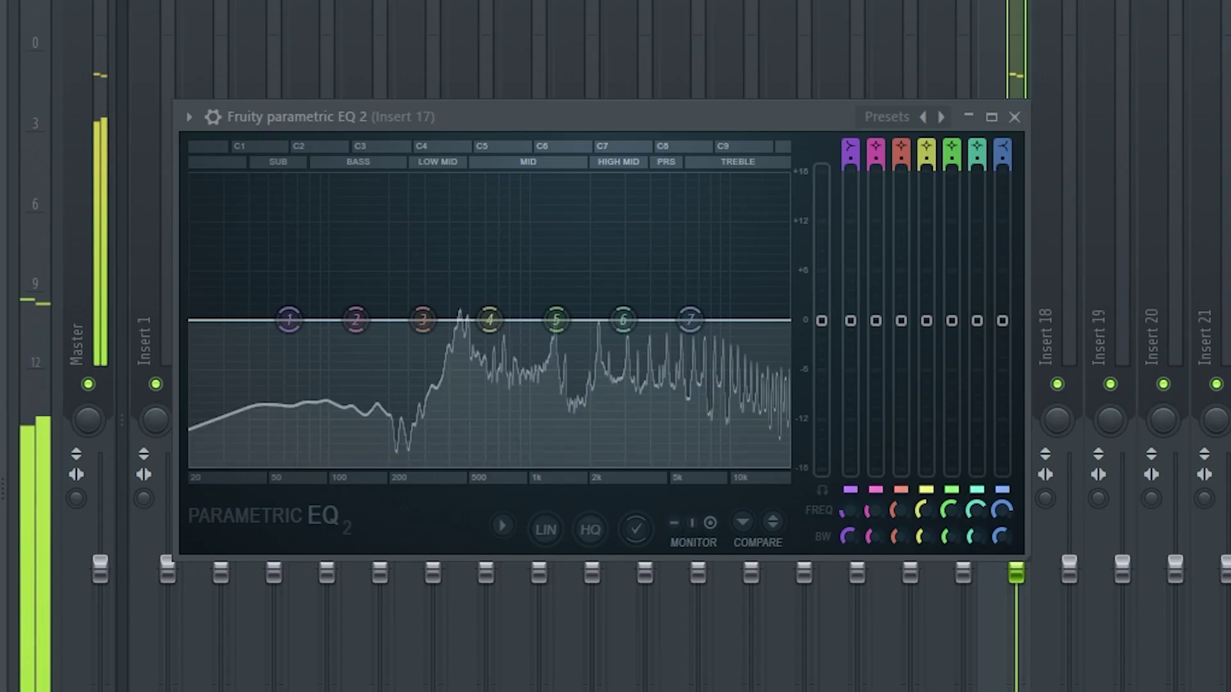
left_click(1014, 117)
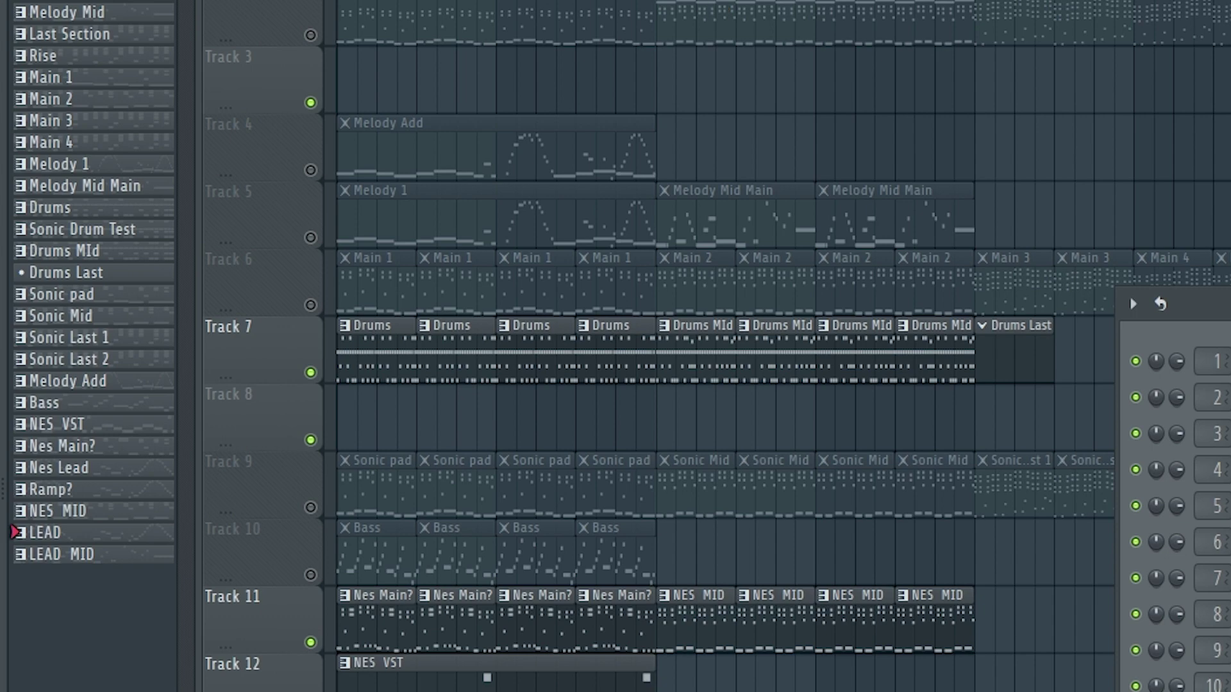
Try duplicating the F3, C4, G4, A4 figure further along the first bar and play it.
key("space")
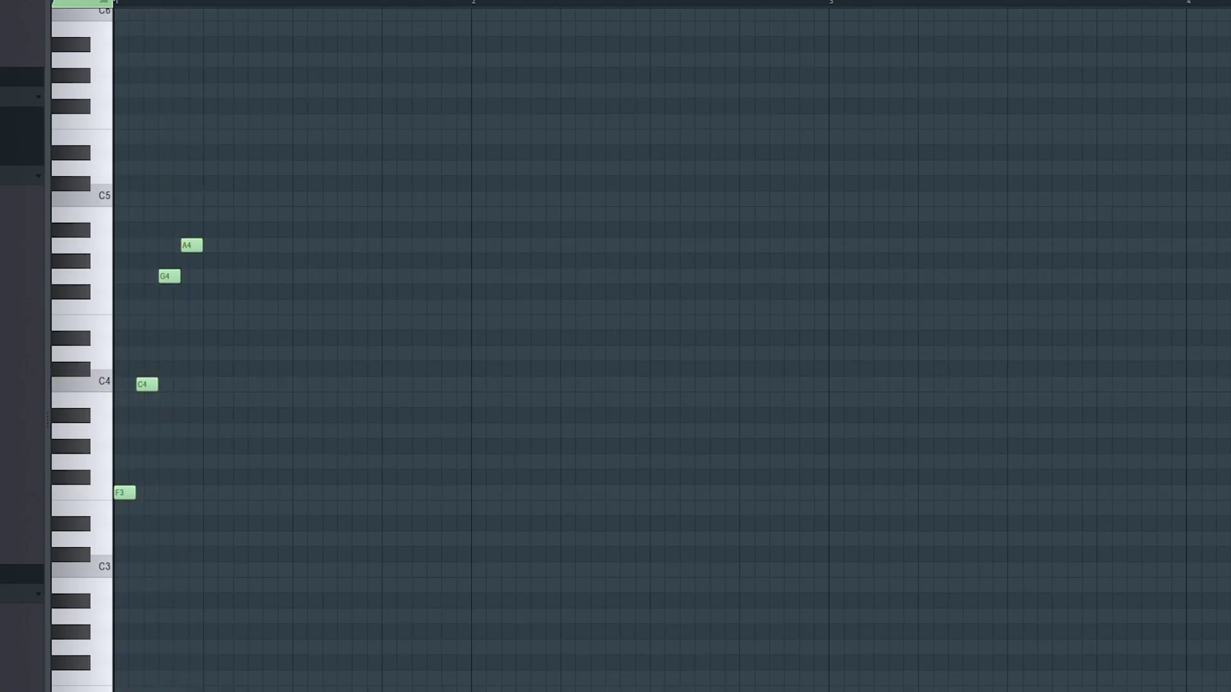
left_click_drag(310, 545, 109, 177)
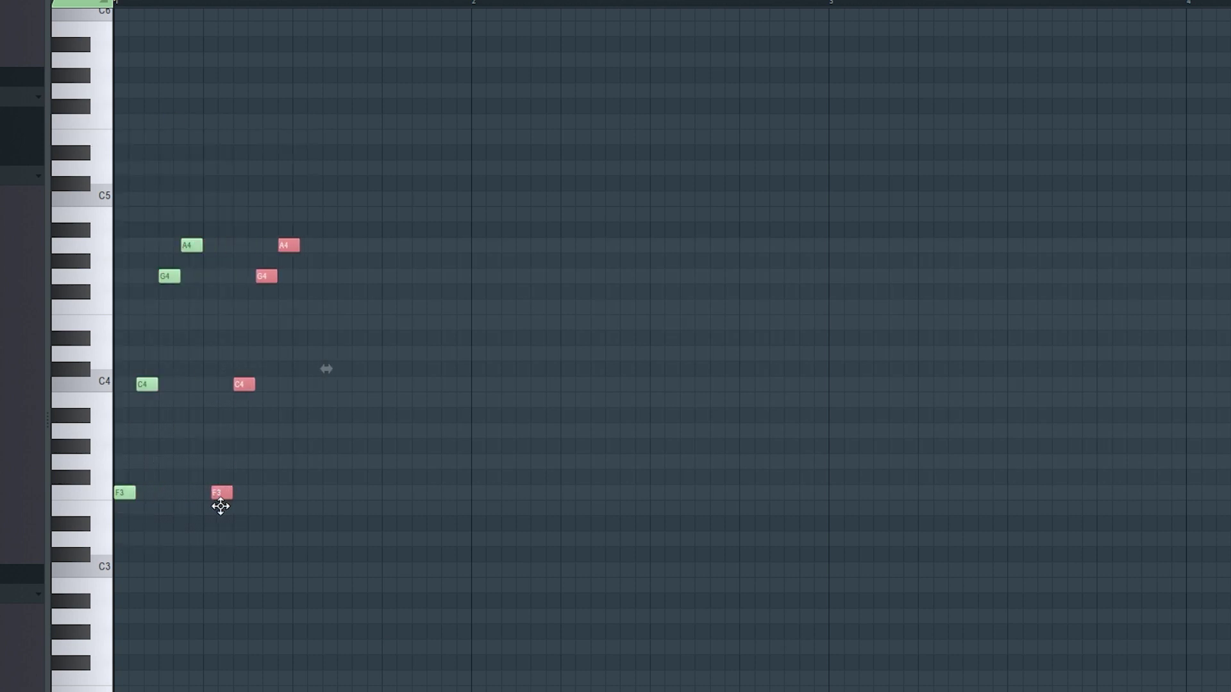
key("space")
key("space")
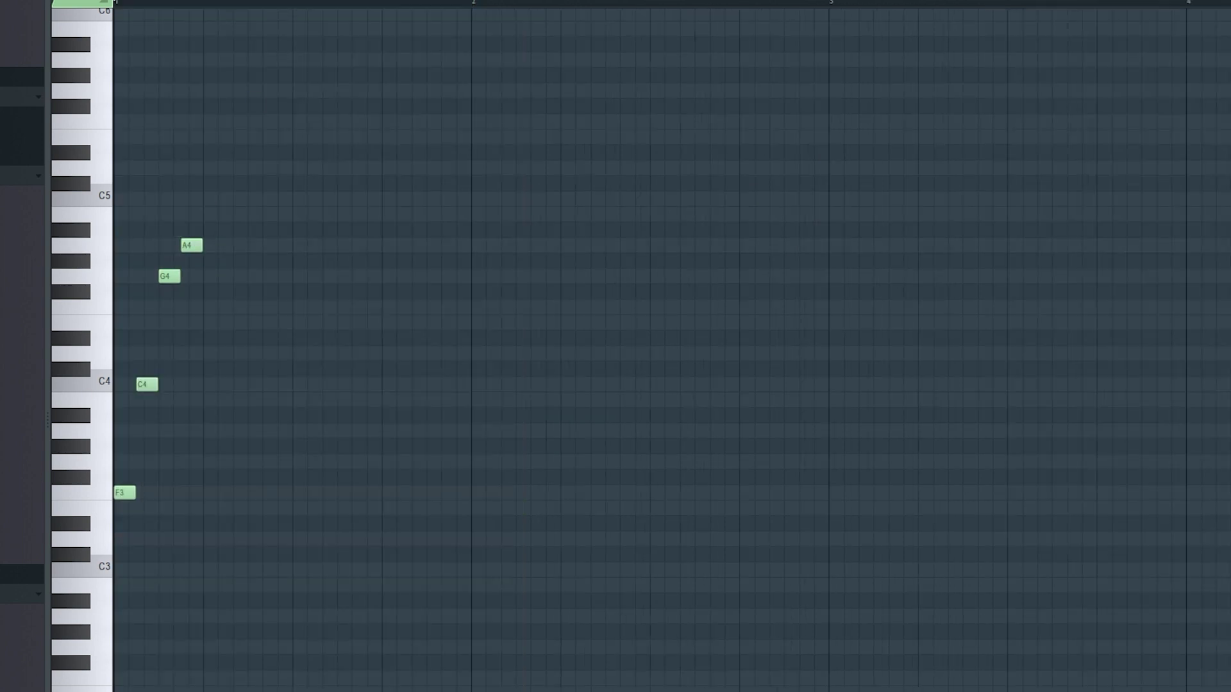
Play the single four-note F3, C4, G4, A4 figure repeatedly in the piano roll.
key("space")
key("space")
key("space")
key("space")
key("space")
key("space")
key("space")
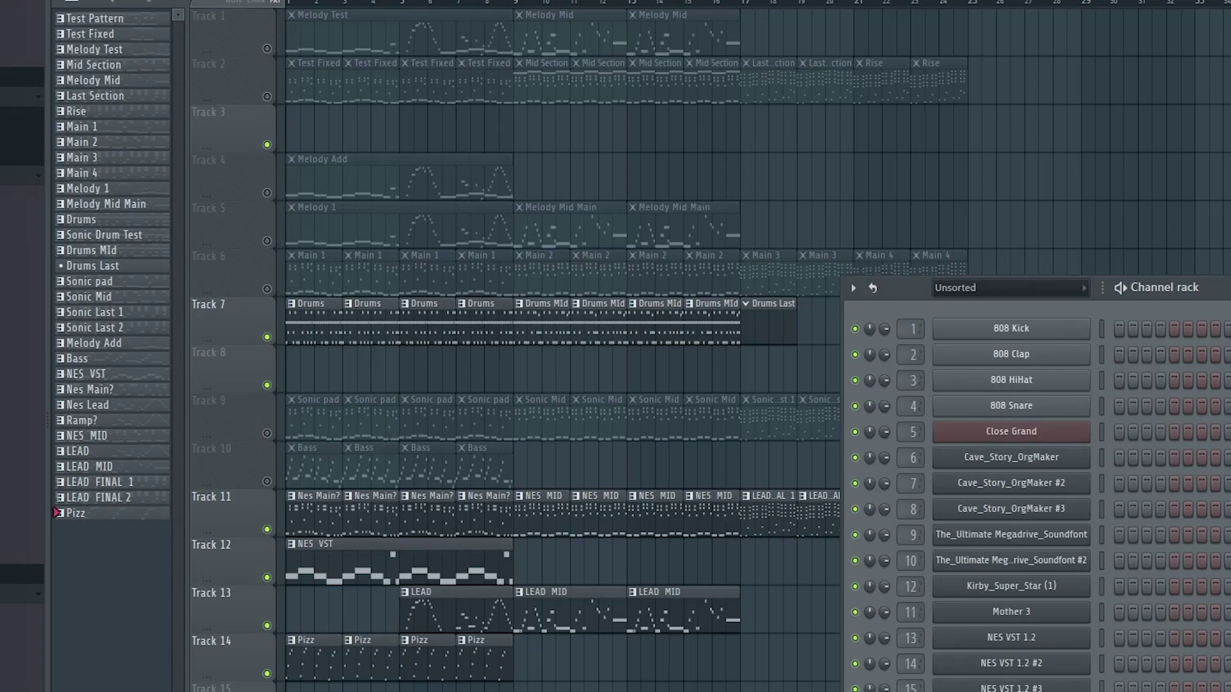
Open the Pizz pattern from Track 14 in the piano roll and play it.
double_click(321, 654)
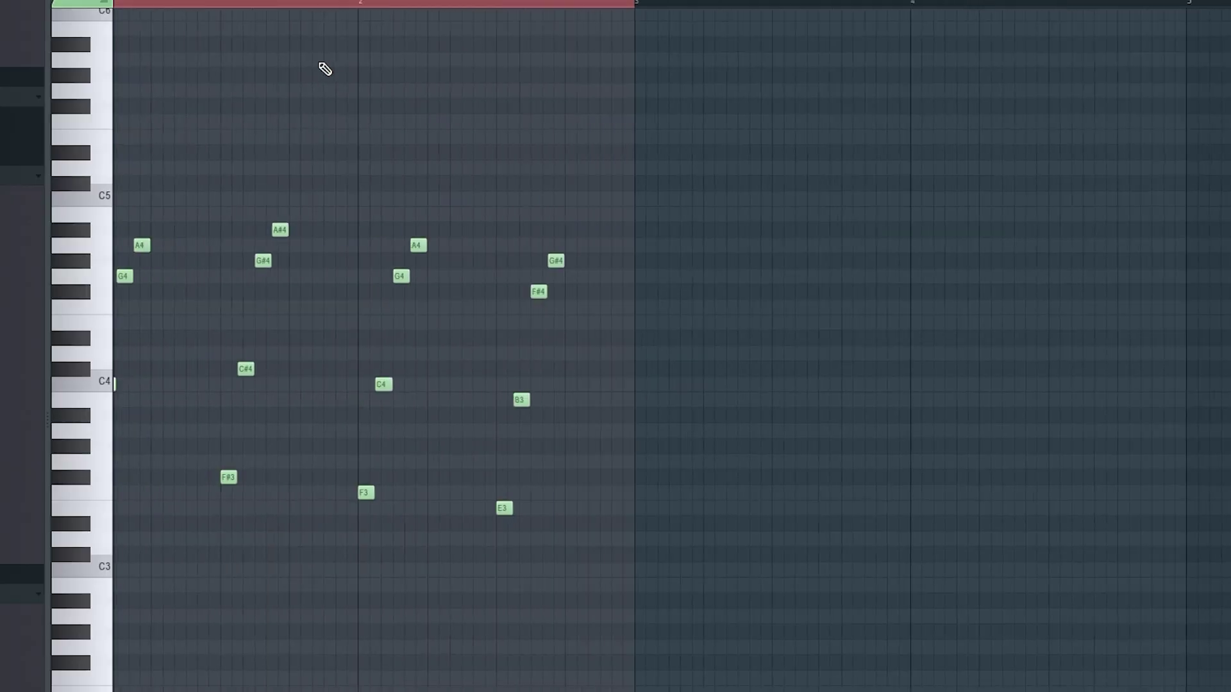
key("space")
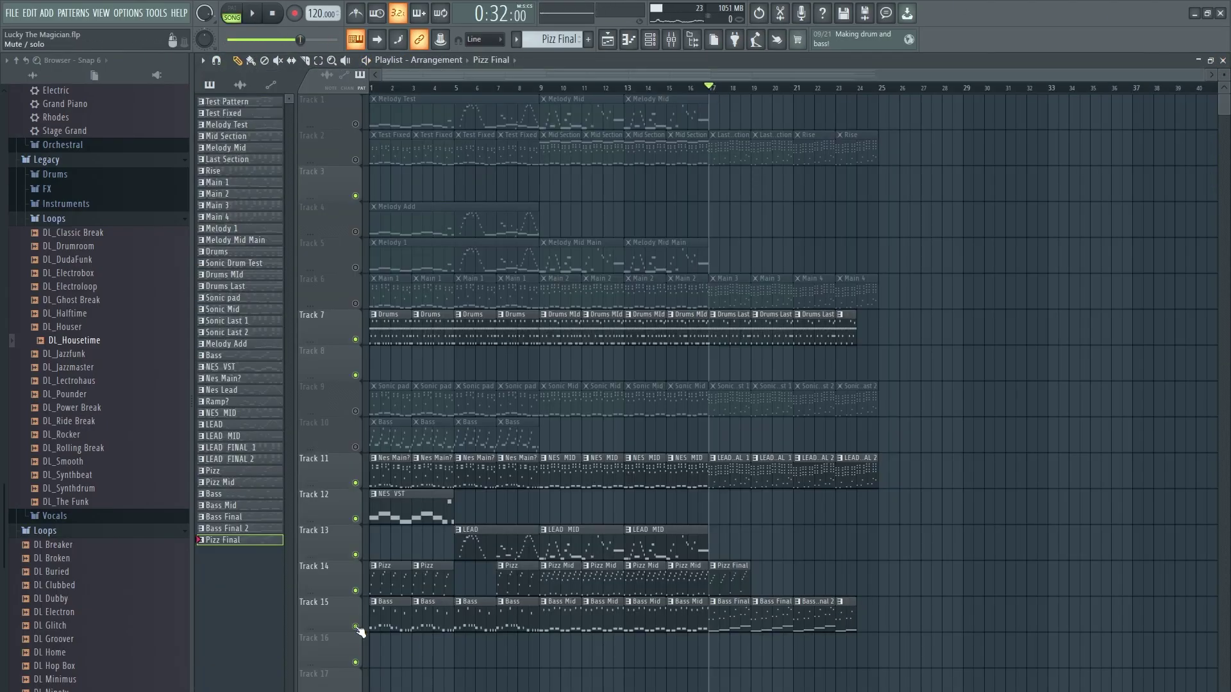
Toggle the mute state of the Bass track and the Drums track in the playlist.
left_click(355, 626)
left_click(355, 339)
left_click(355, 339)
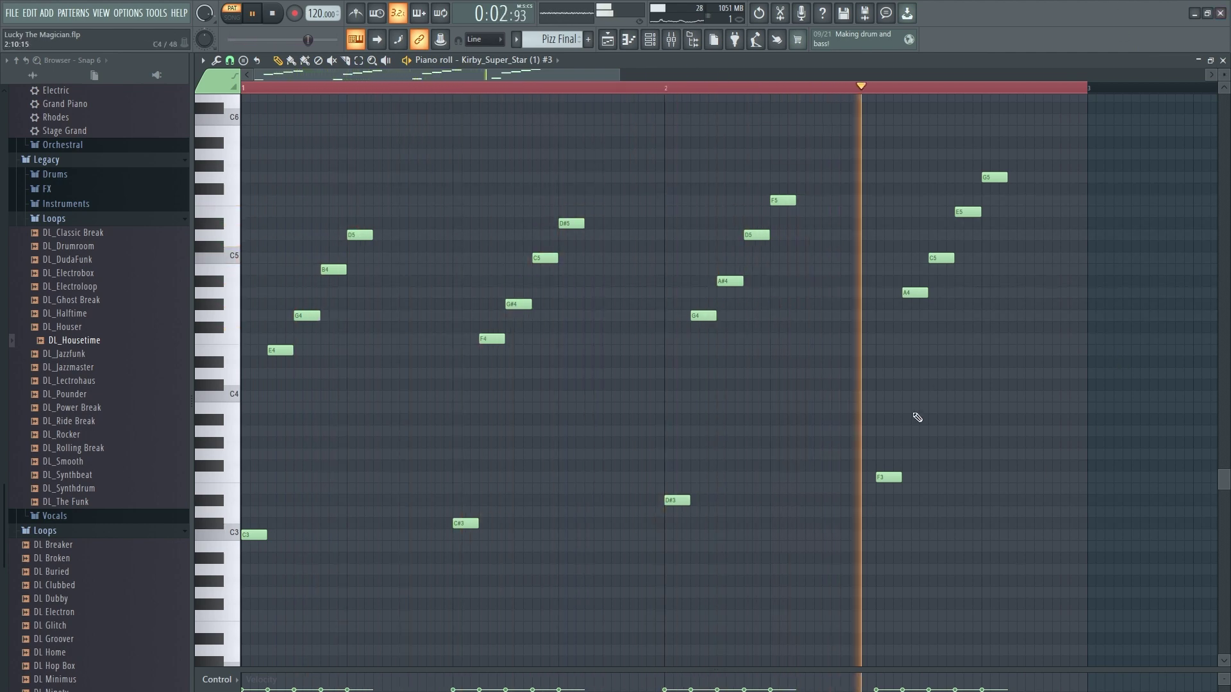
Stop playback of the Pizz Final pattern and return to the playlist.
key("space")
key("F5")
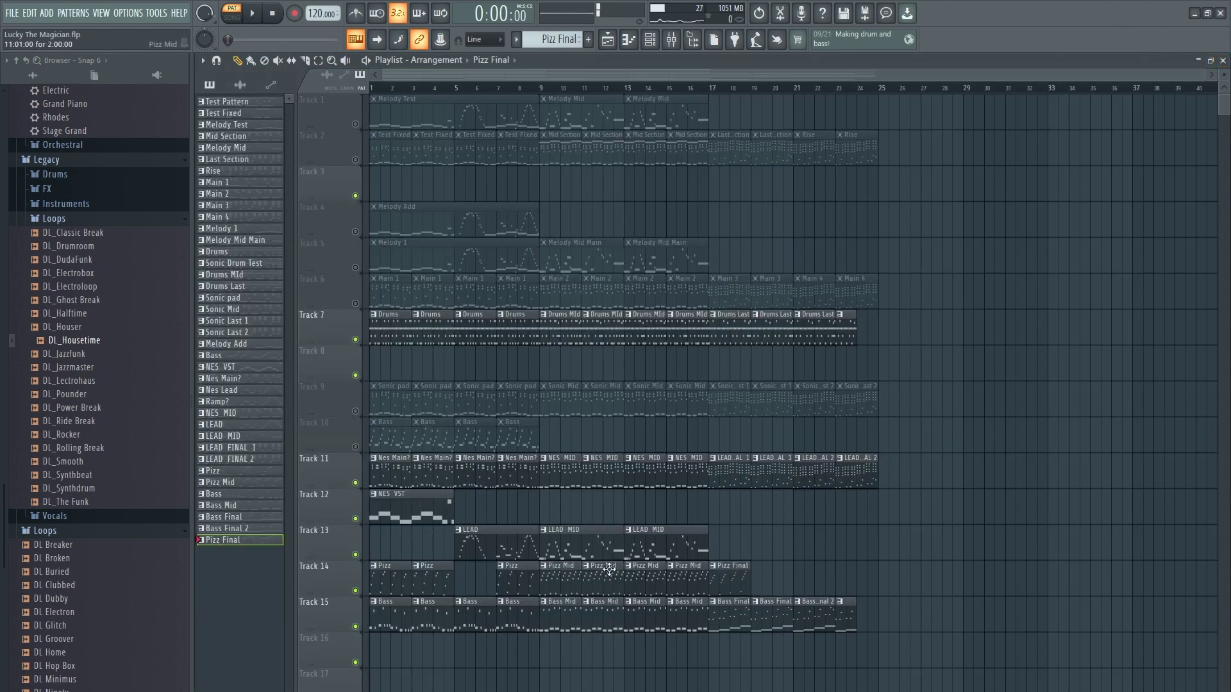